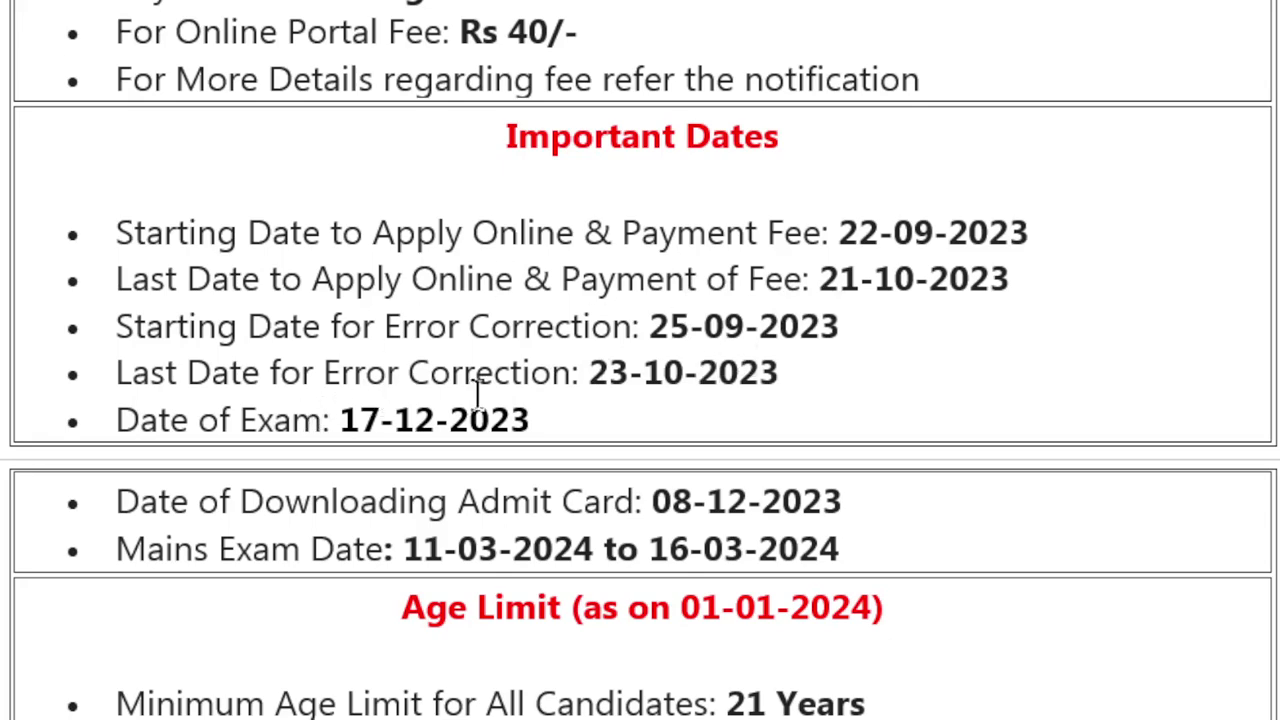
- Review the important dates, age limits, qualification and vacancy details in the exam notice
scroll(477, 395, down, 3)
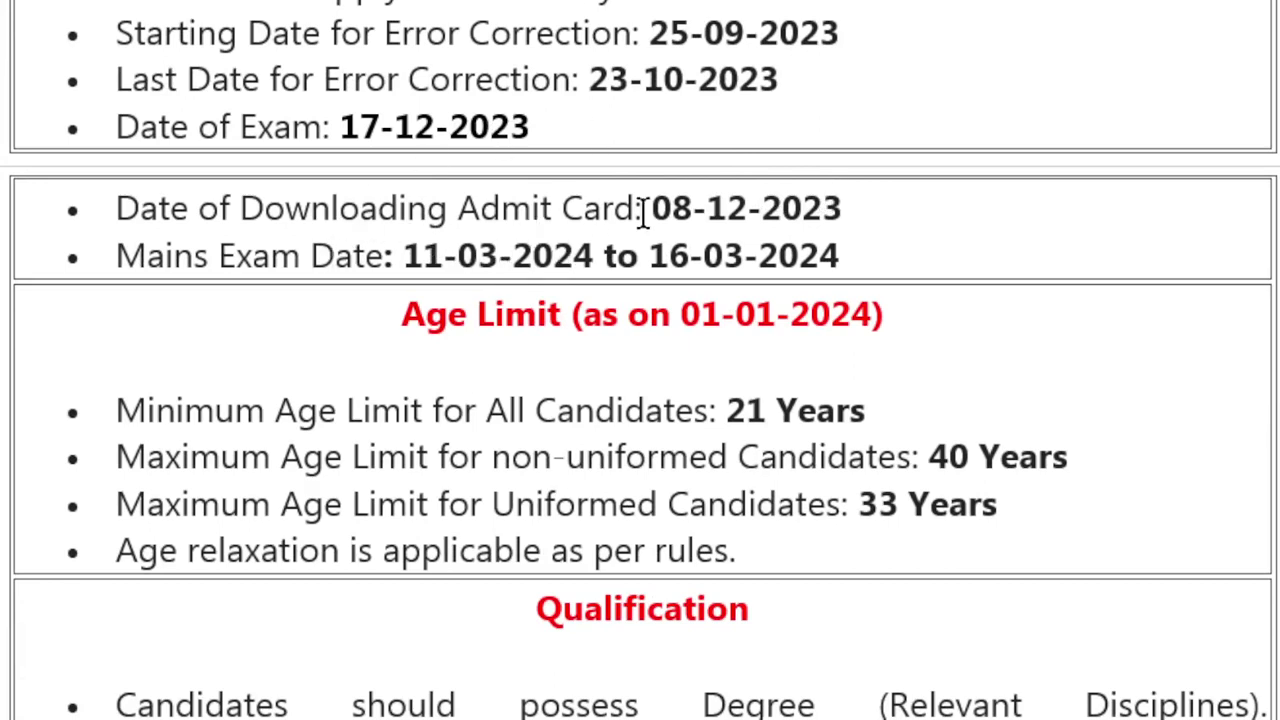
scroll(785, 240, down, 1)
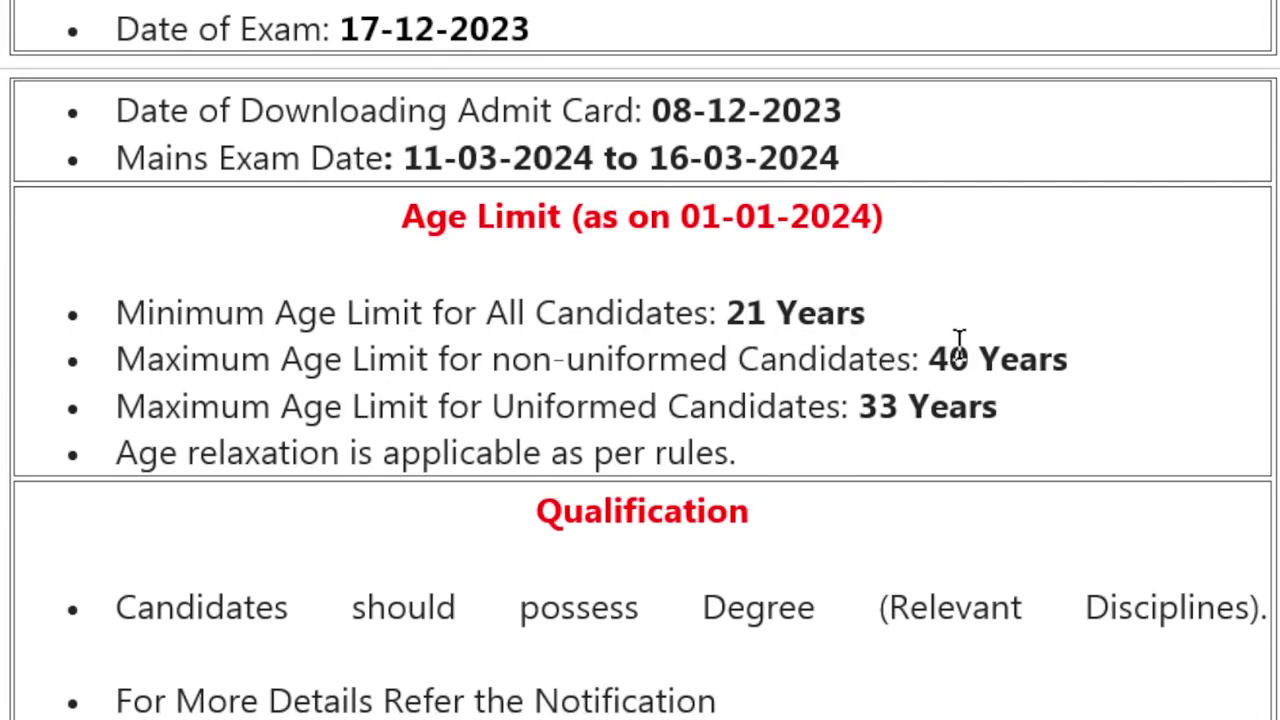
scroll(408, 465, down, 1)
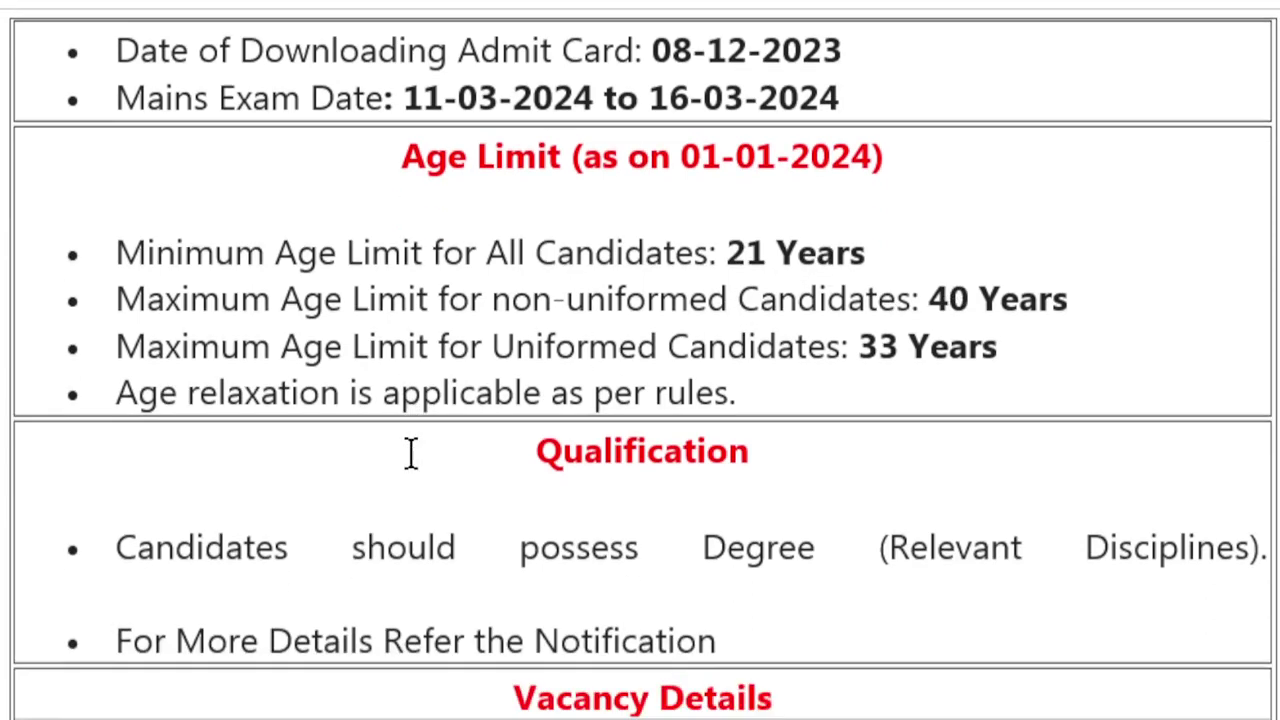
scroll(410, 452, down, 4)
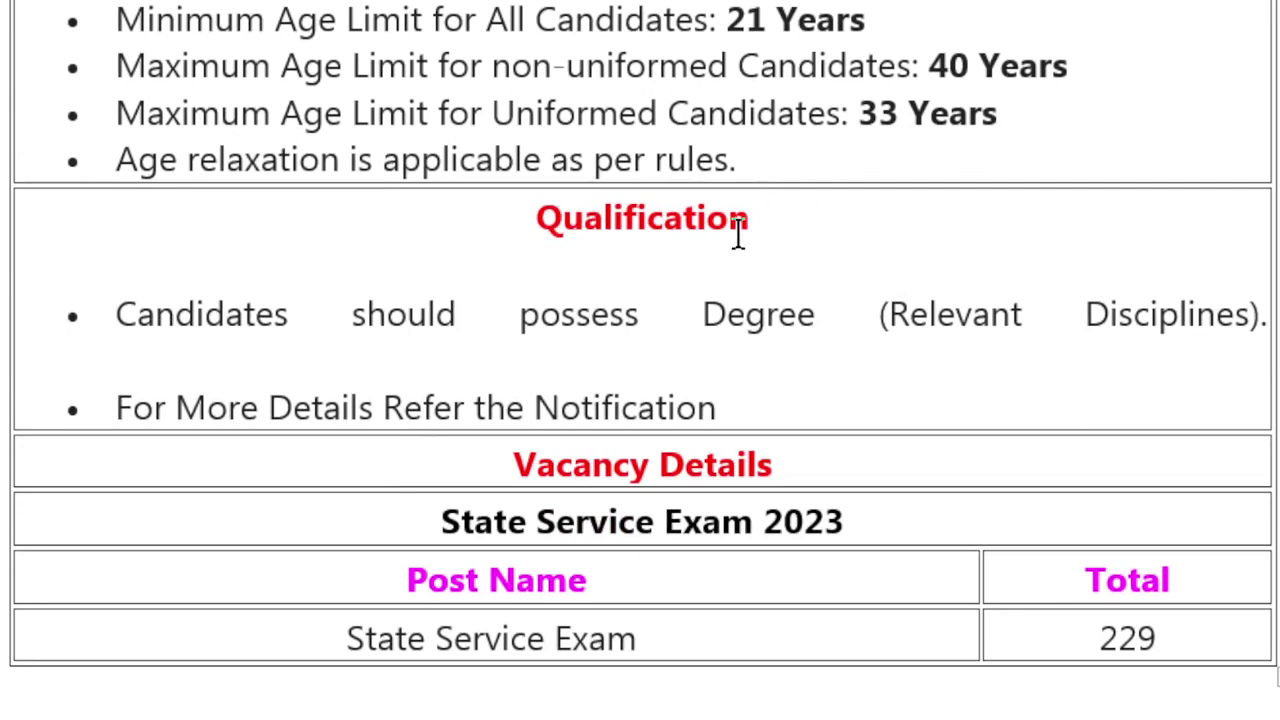
scroll(680, 280, down, 2)
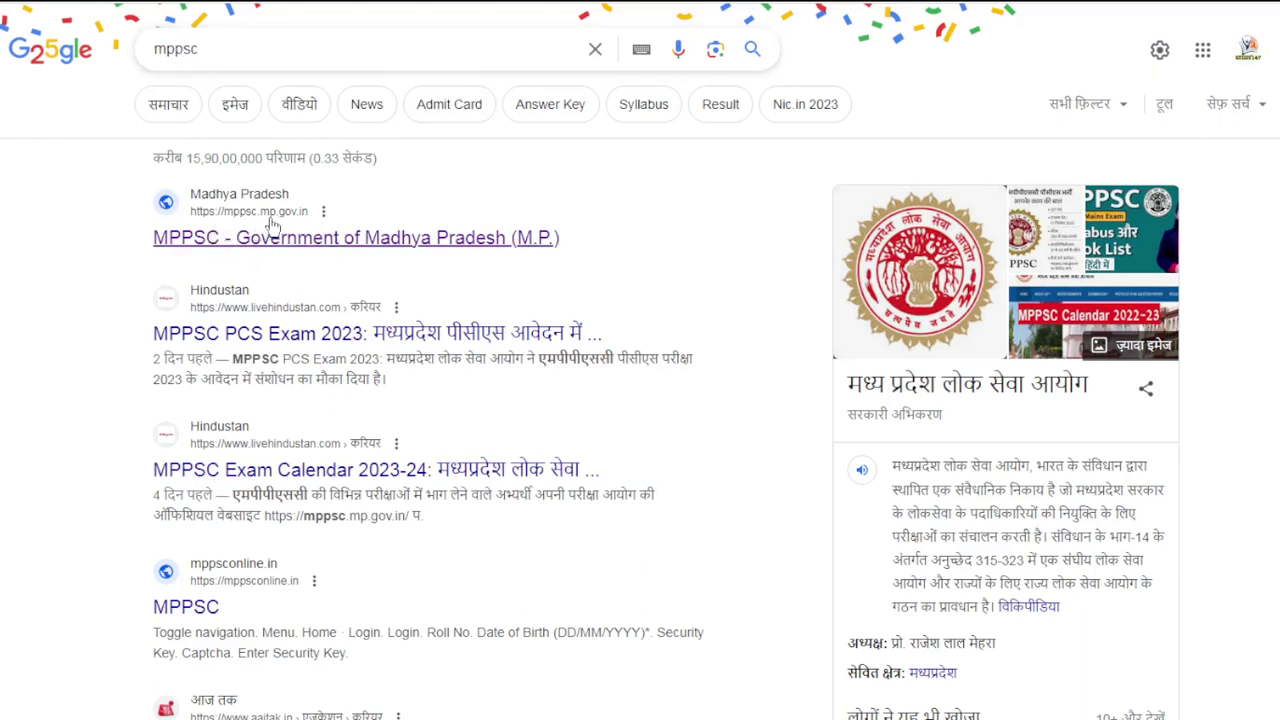
- Open the official MPPSC website and follow its Apply Online link for the State Service Examination 2023 advertisement
click(300, 237)
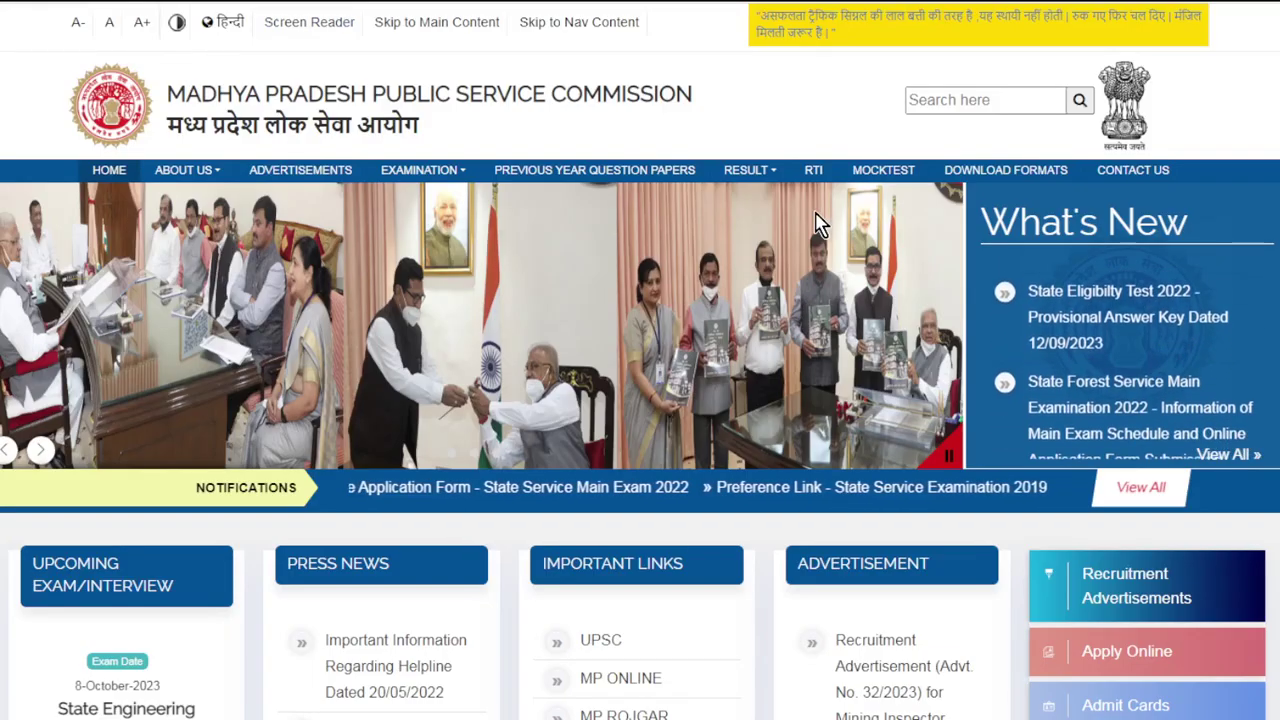
scroll(809, 206, down, 2)
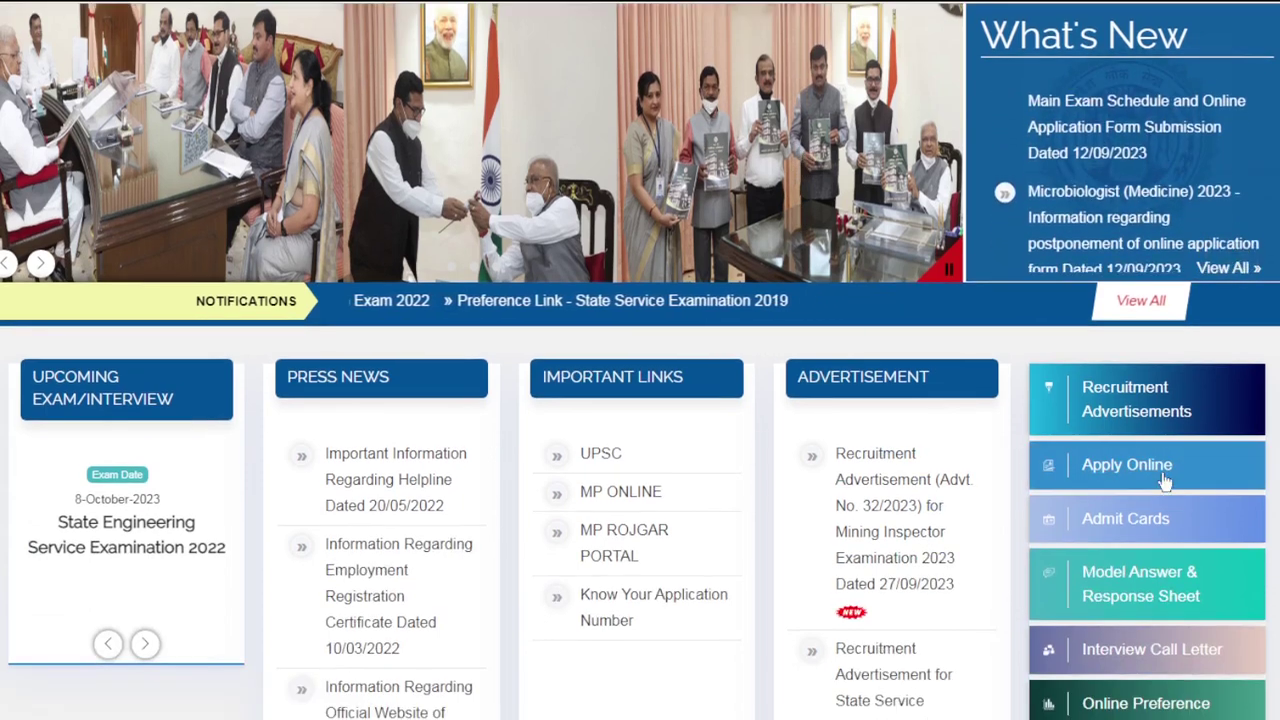
click(1100, 465)
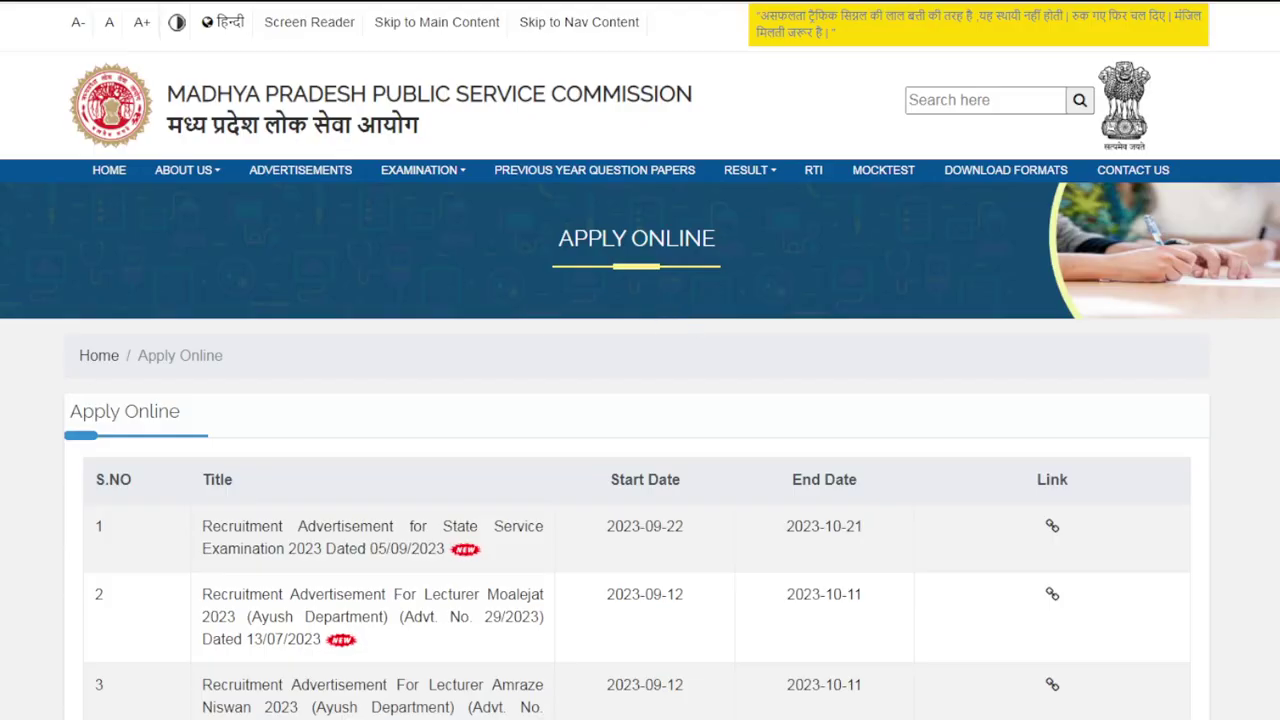
scroll(888, 358, down, 1)
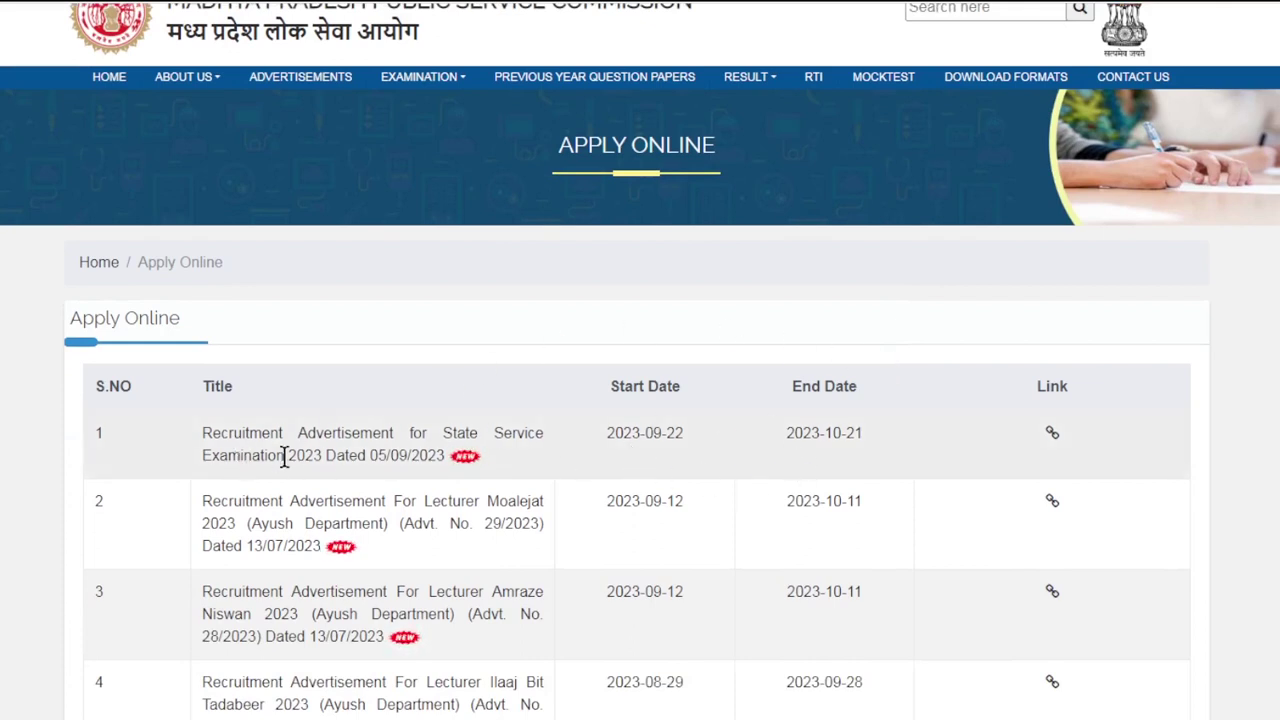
click(1051, 435)
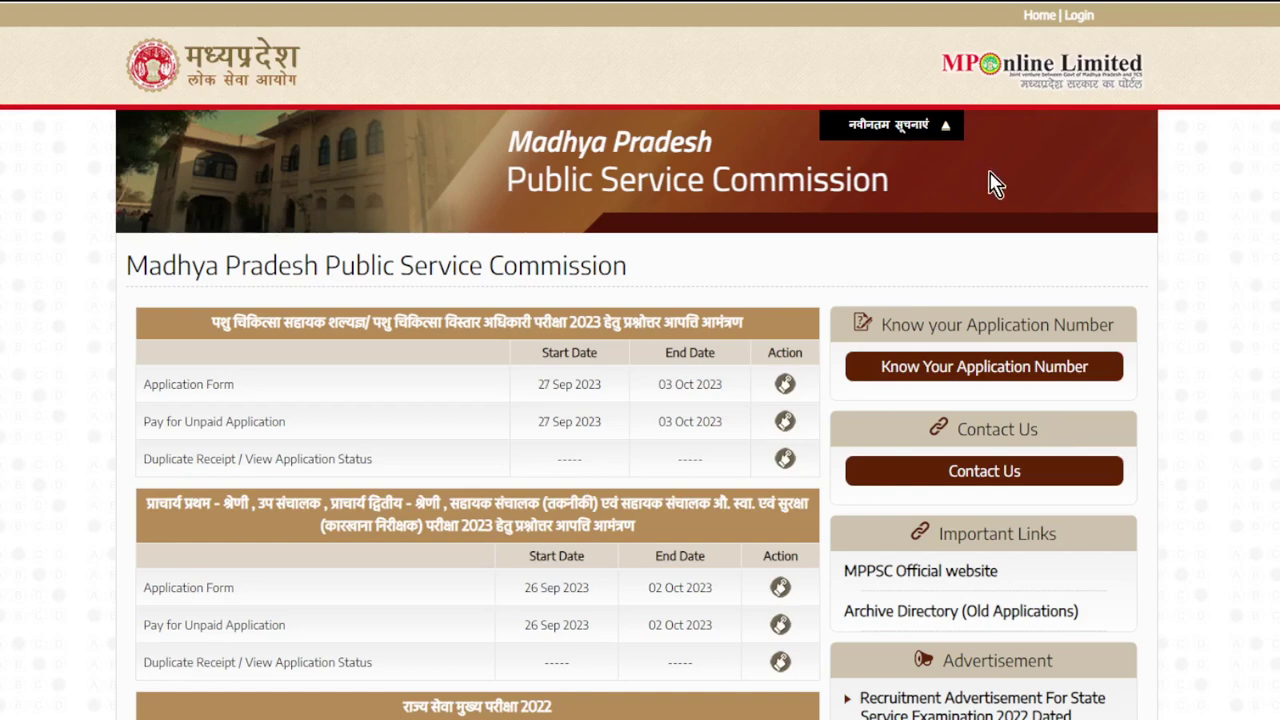
- Open the Application Form entry of the State Service Preliminary Examination 2023
scroll(1010, 215, down, 1)
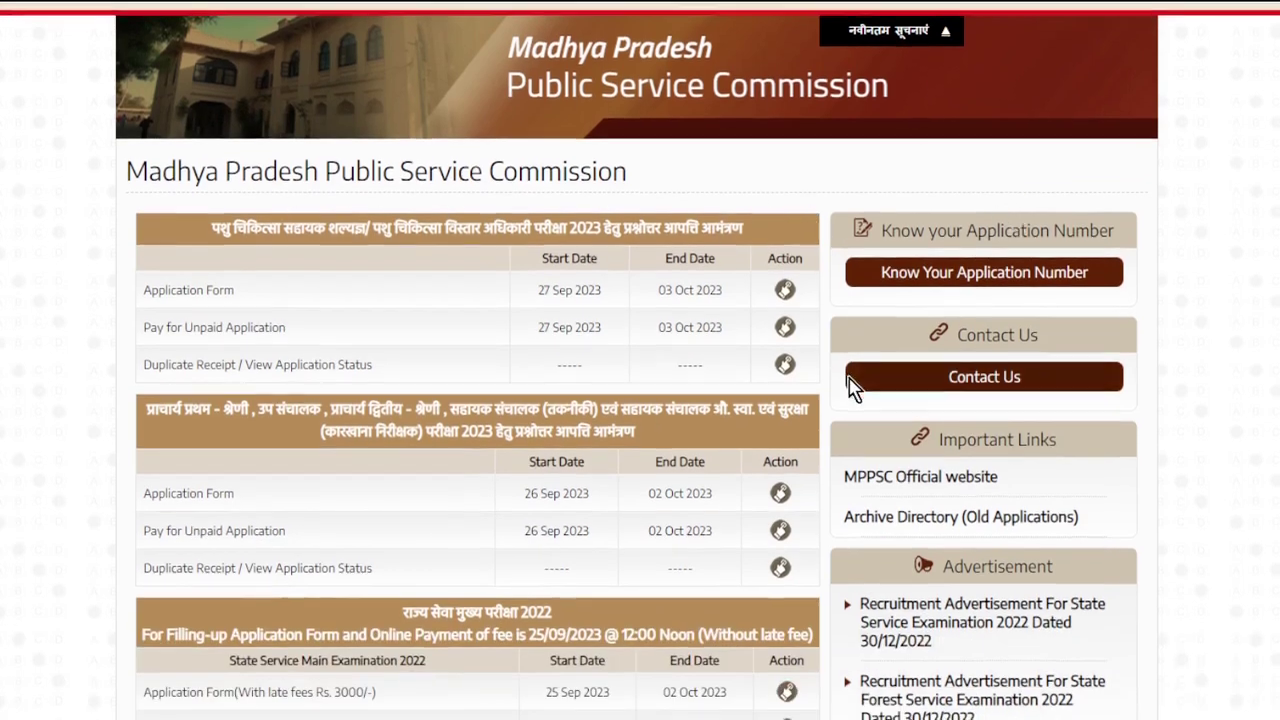
scroll(849, 381, down, 3)
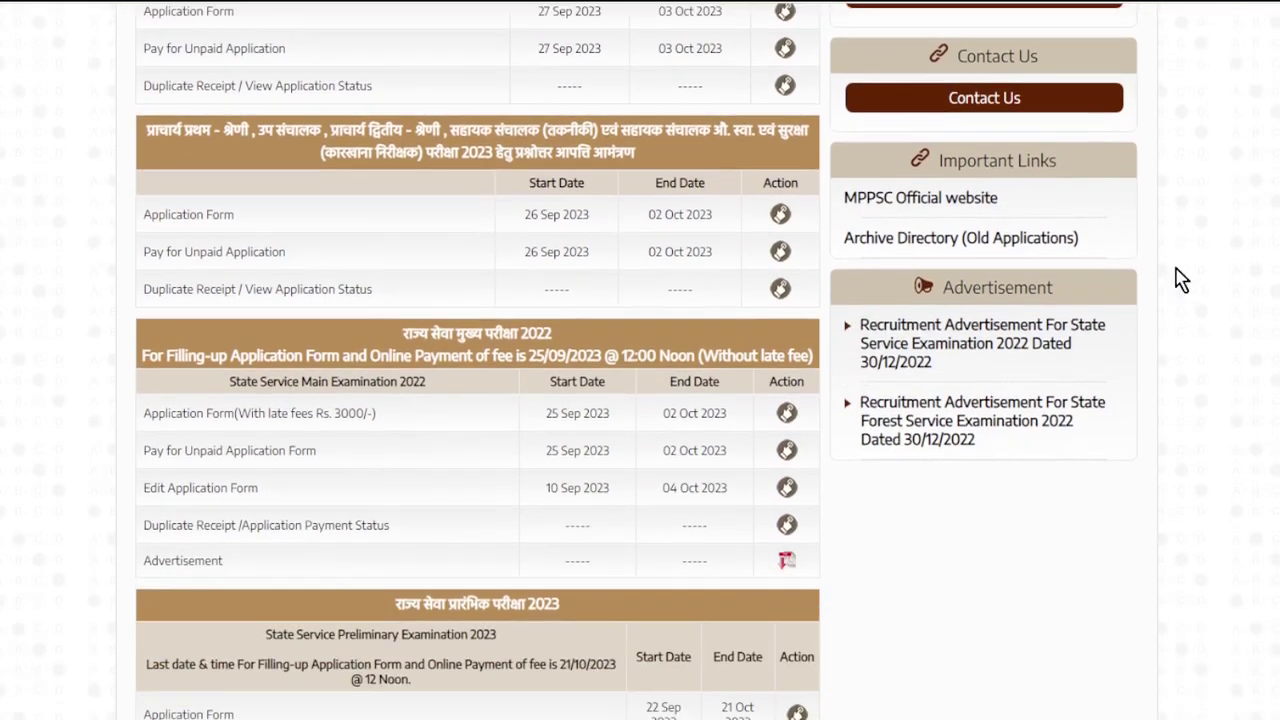
scroll(480, 463, down, 1)
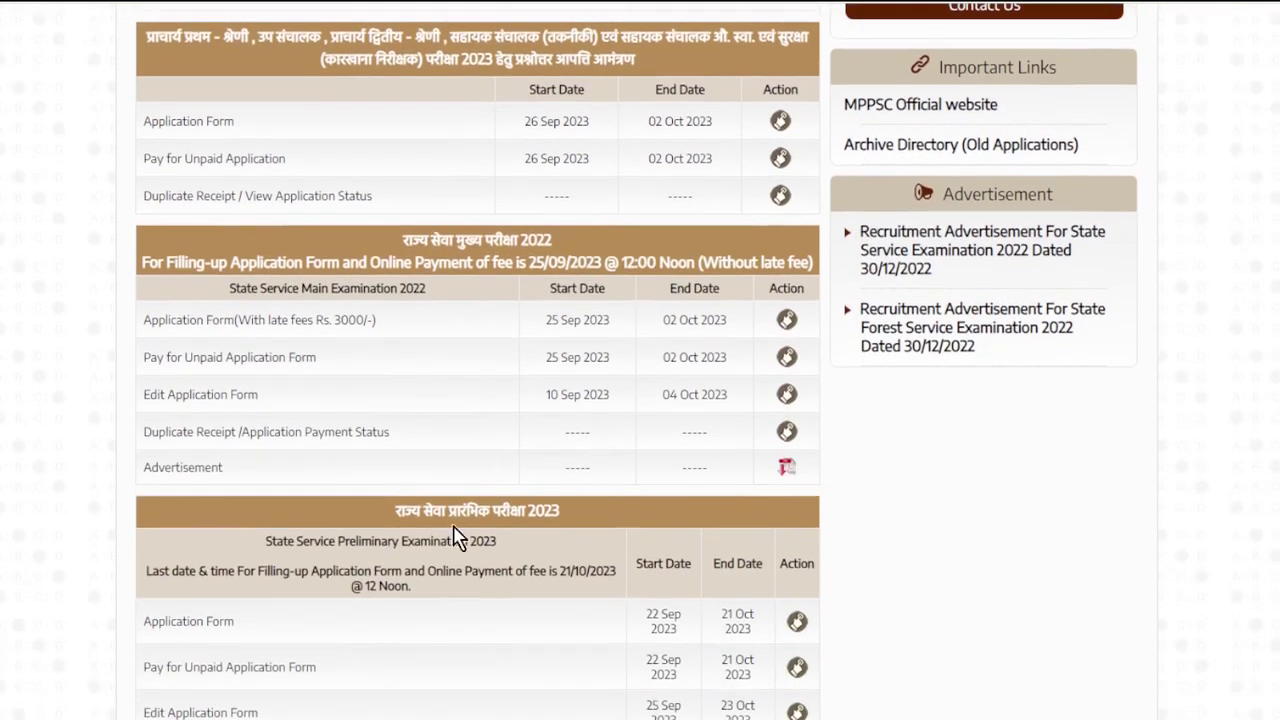
scroll(458, 537, down, 1)
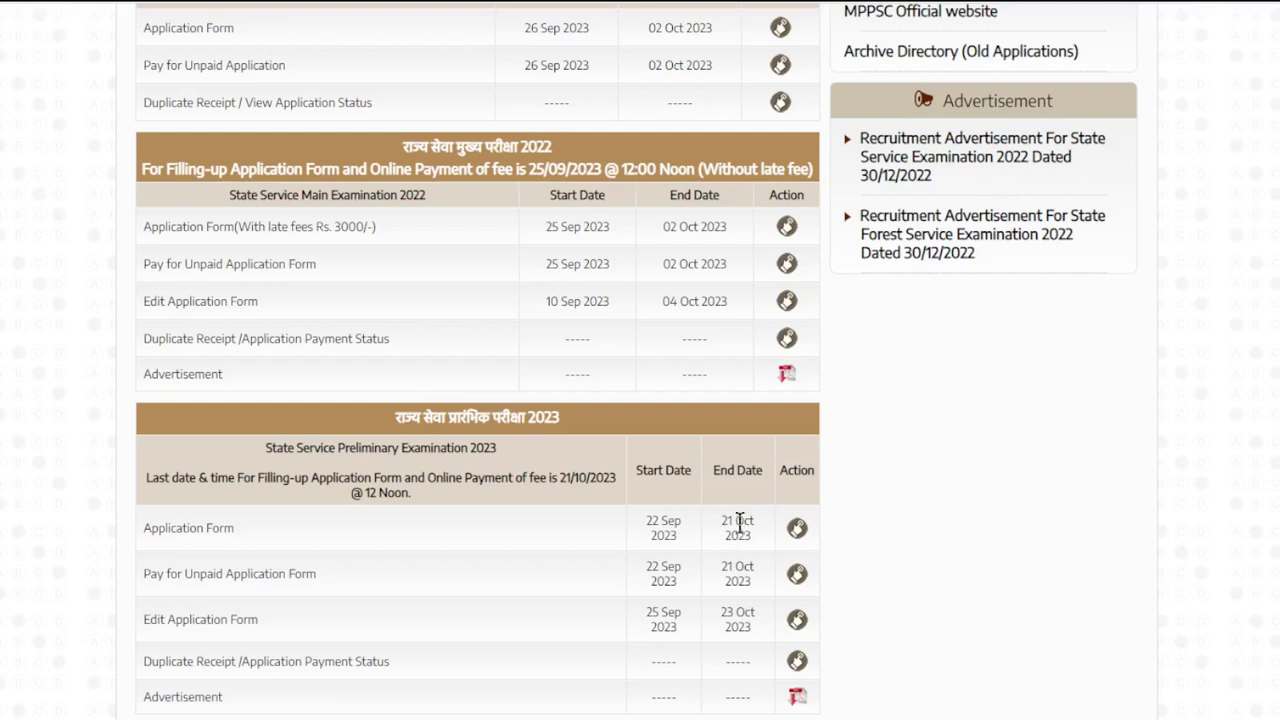
click(797, 530)
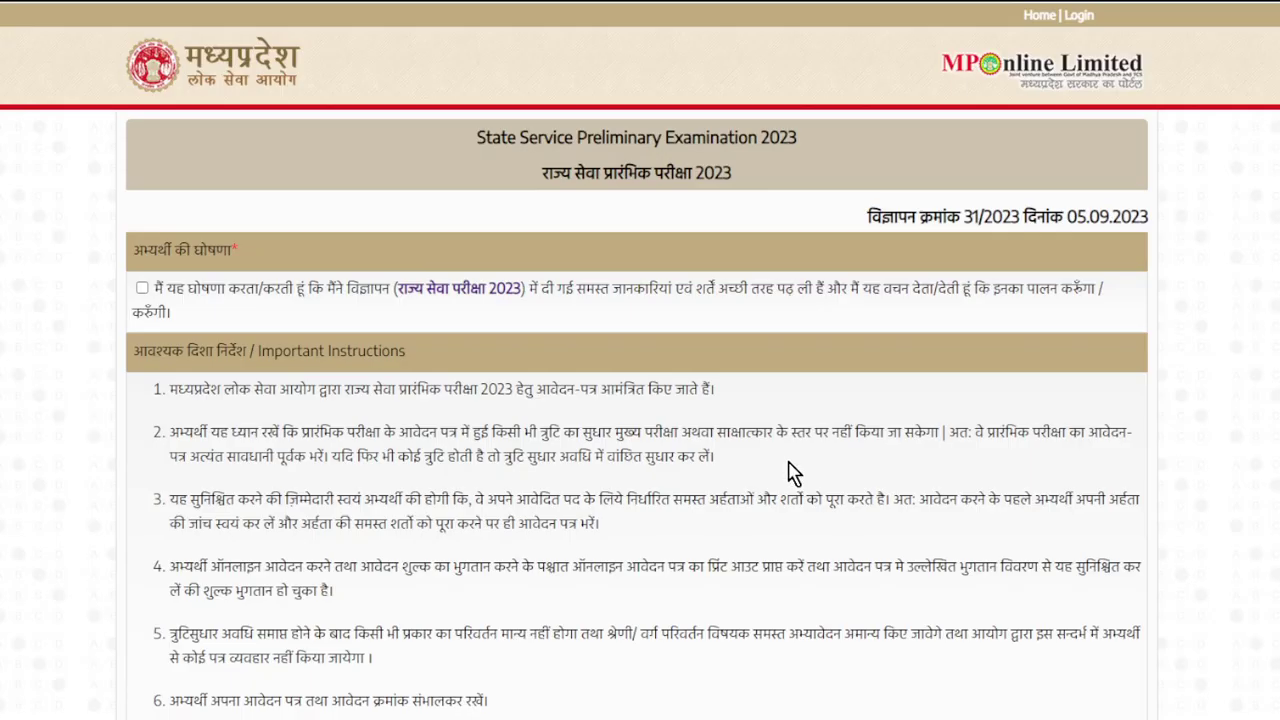
- Enlarge the page, accept the candidate's declaration and try to accept the application instructions
key(ctrl+plus)
key(ctrl+plus)
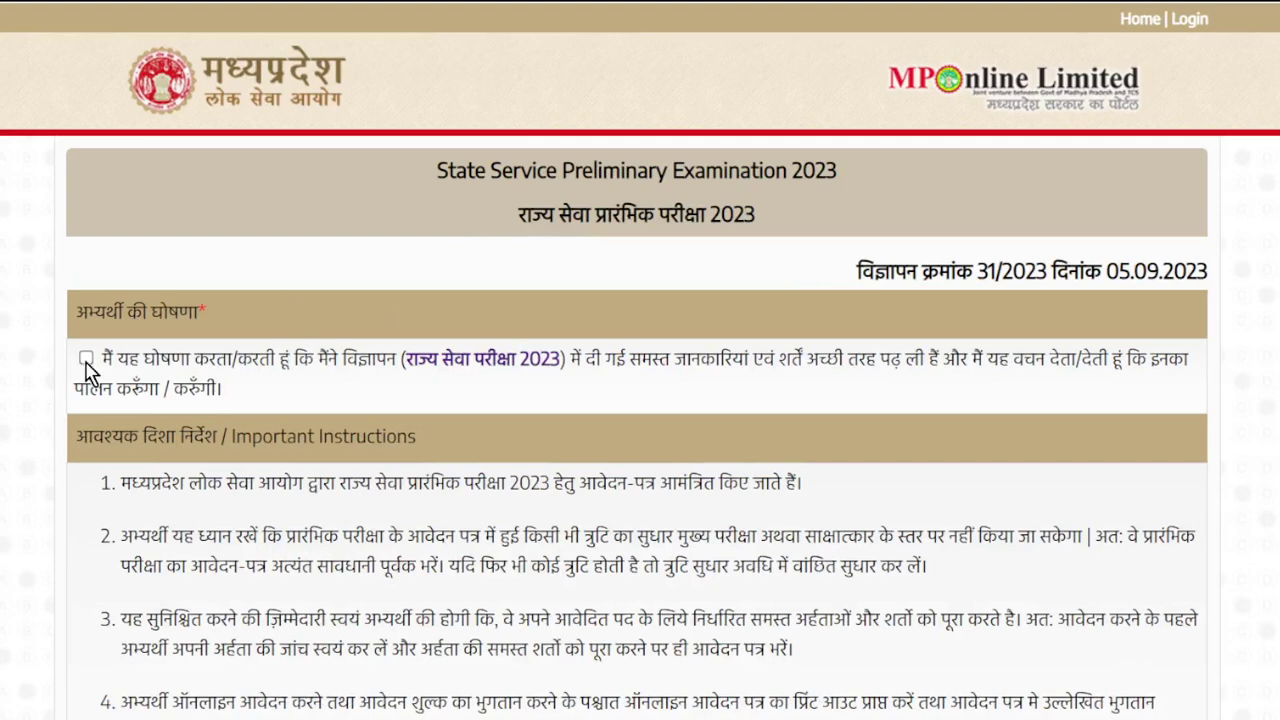
scroll(140, 350, down, 5)
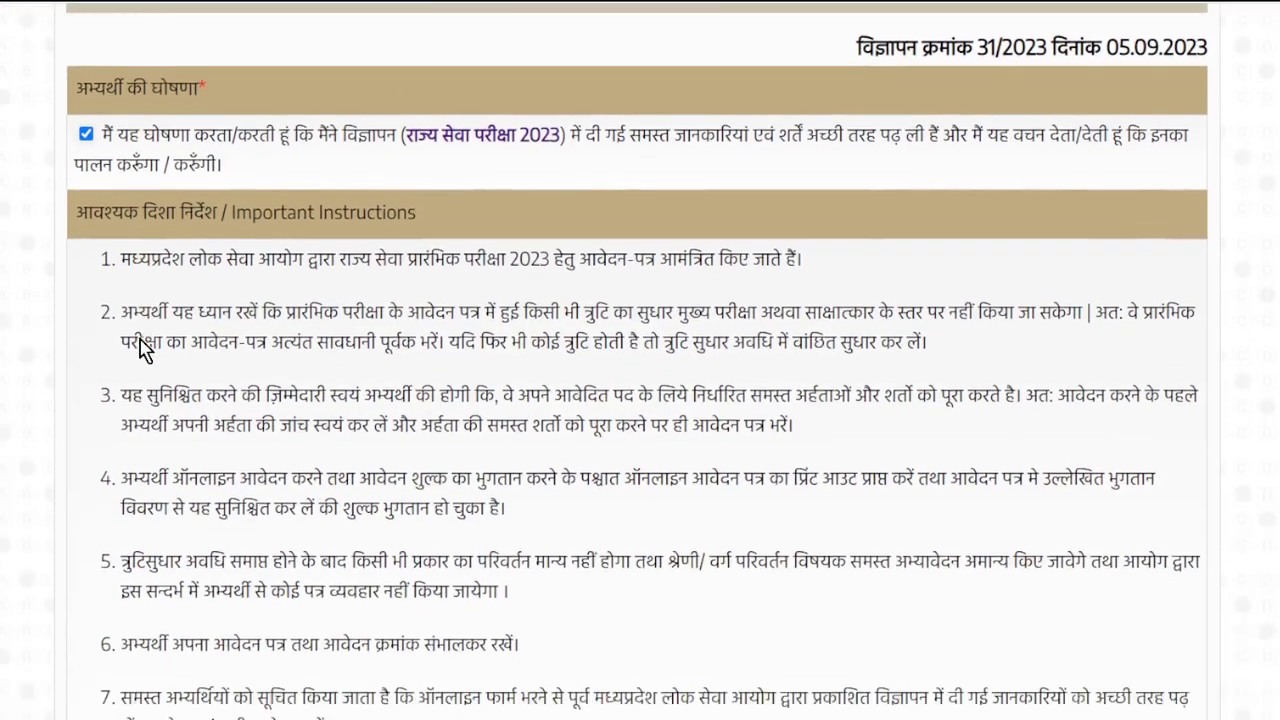
click(617, 653)
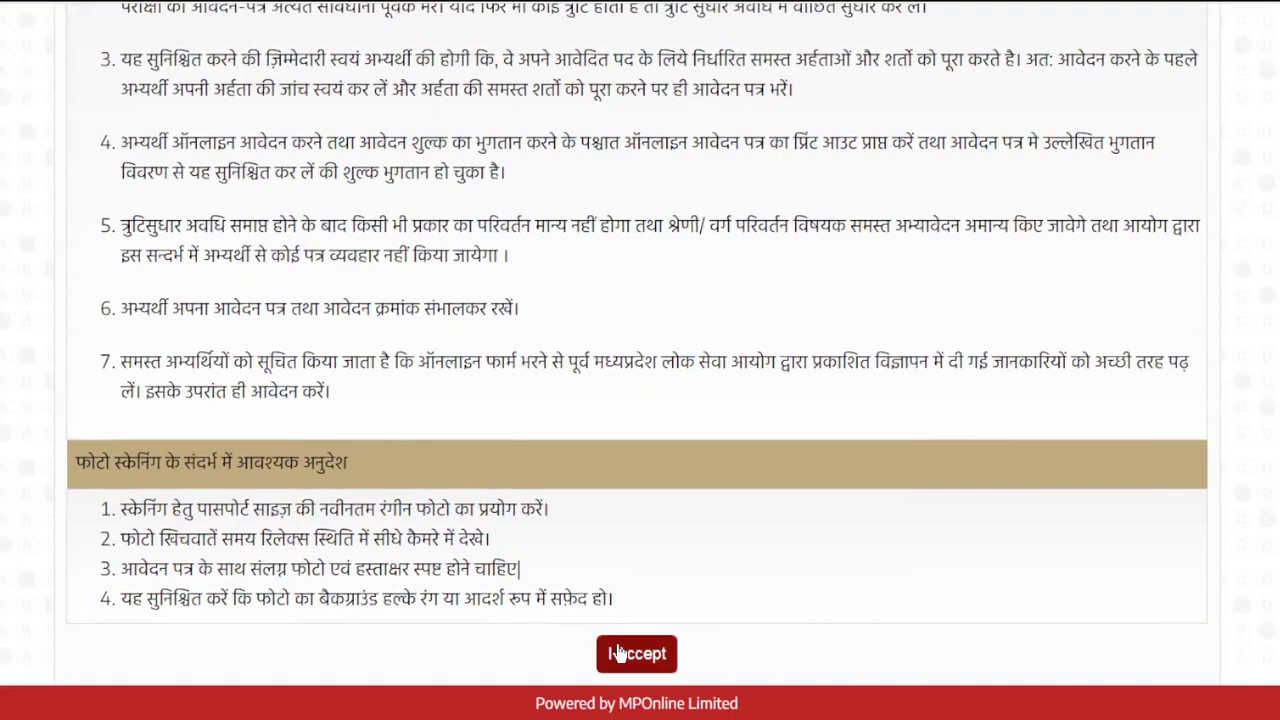
click(800, 114)
- Open the राज्य सेवा परीक्षा 2023 advertisement linked in the declaration and accept the instructions to reach the application form
scroll(548, 506, up, 6)
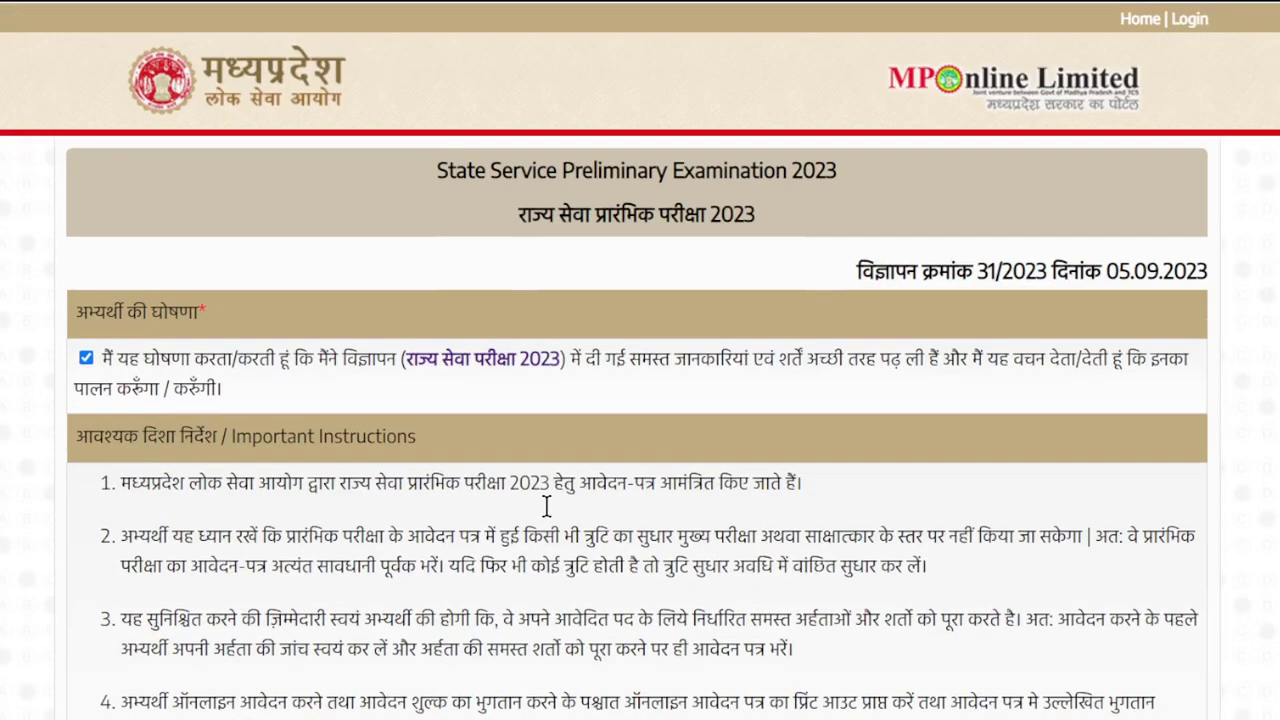
click(497, 368)
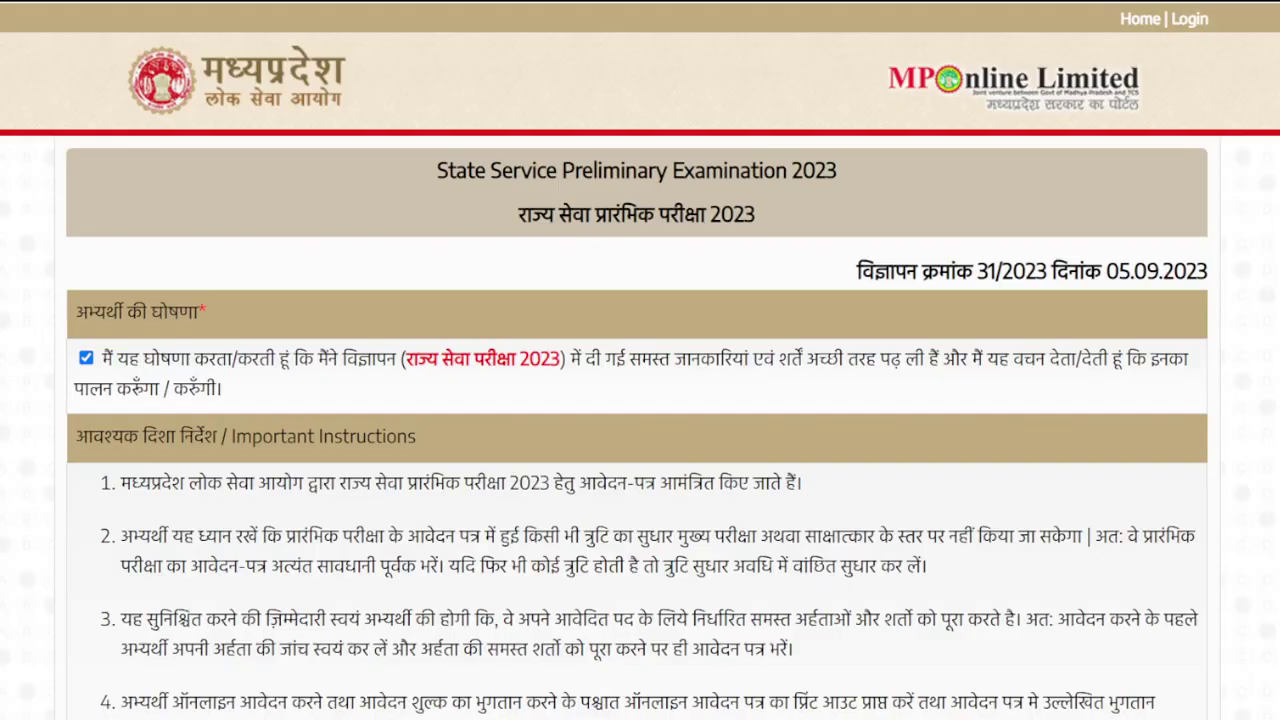
scroll(812, 444, down, 5)
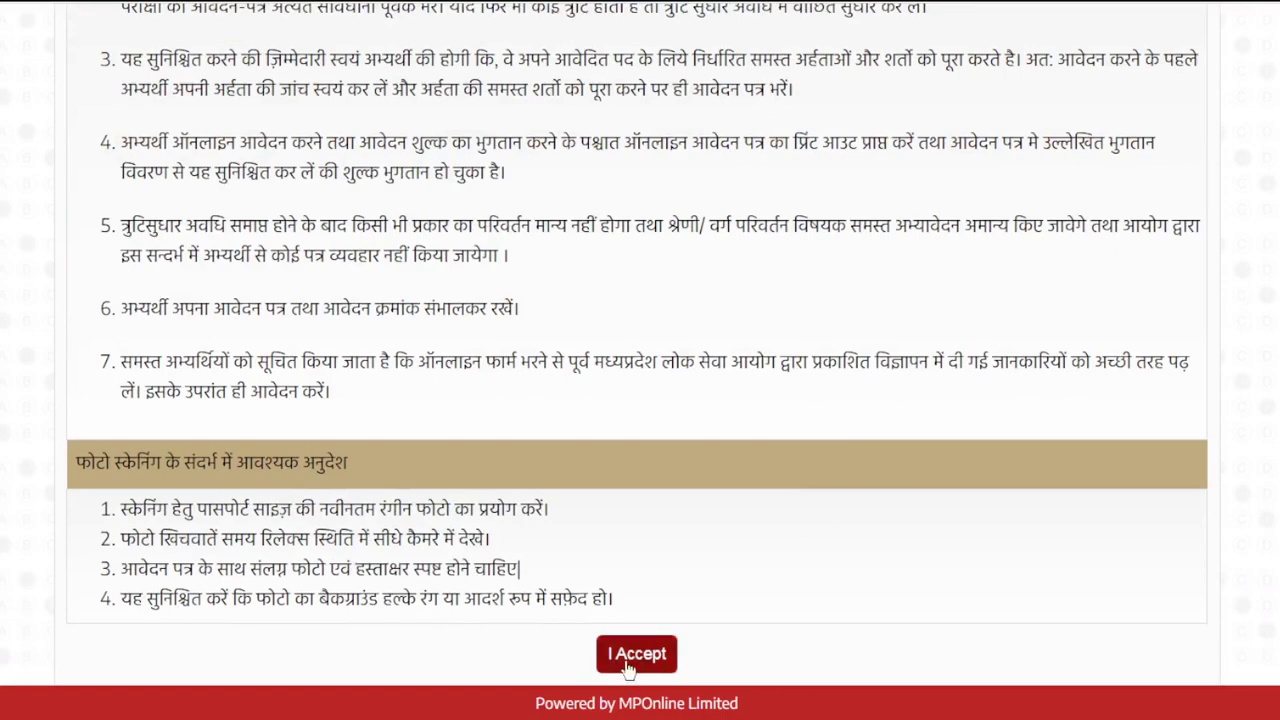
click(636, 655)
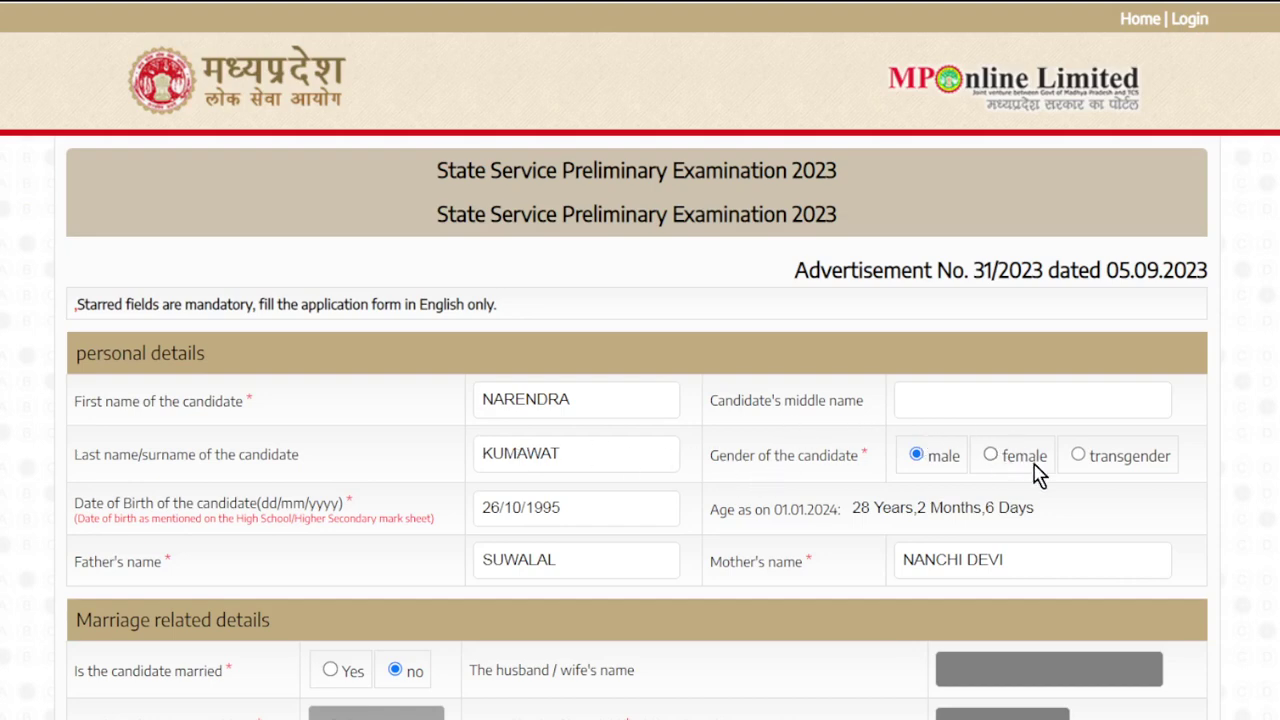
- Try Yes for whether the candidate is married to view the marriage fields, and return the answer to no
scroll(1036, 475, down, 1)
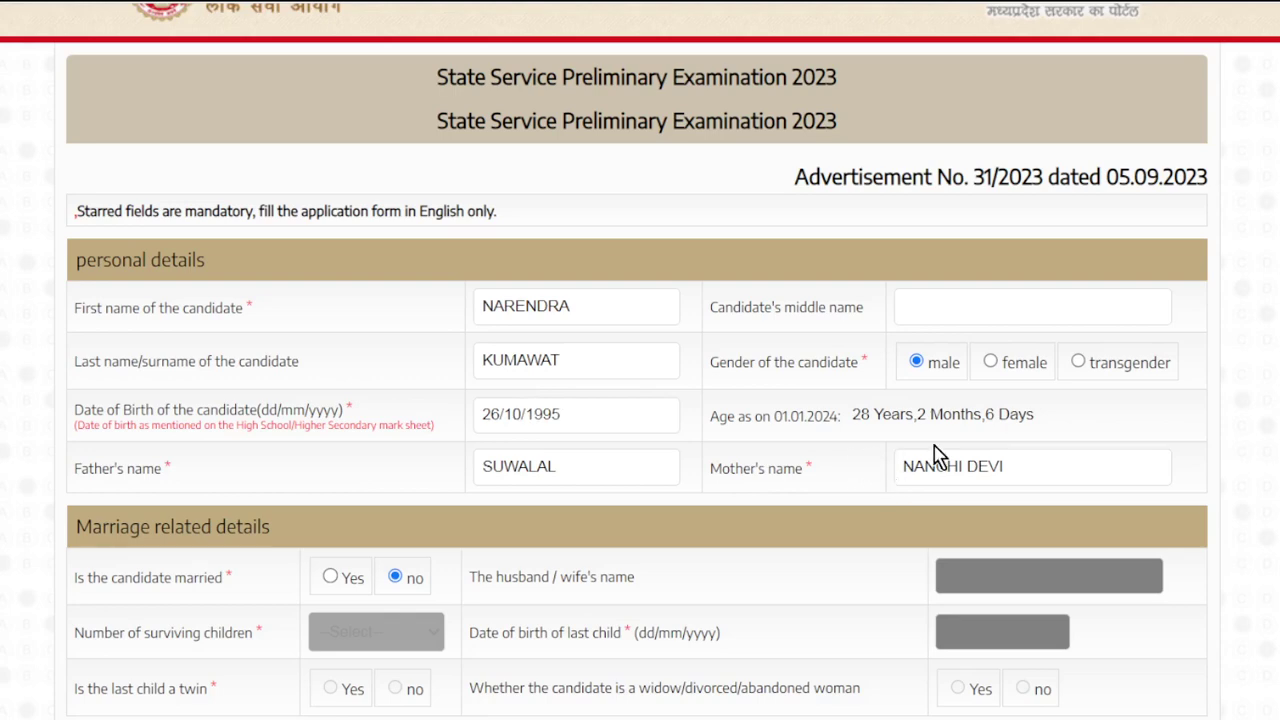
scroll(935, 455, down, 2)
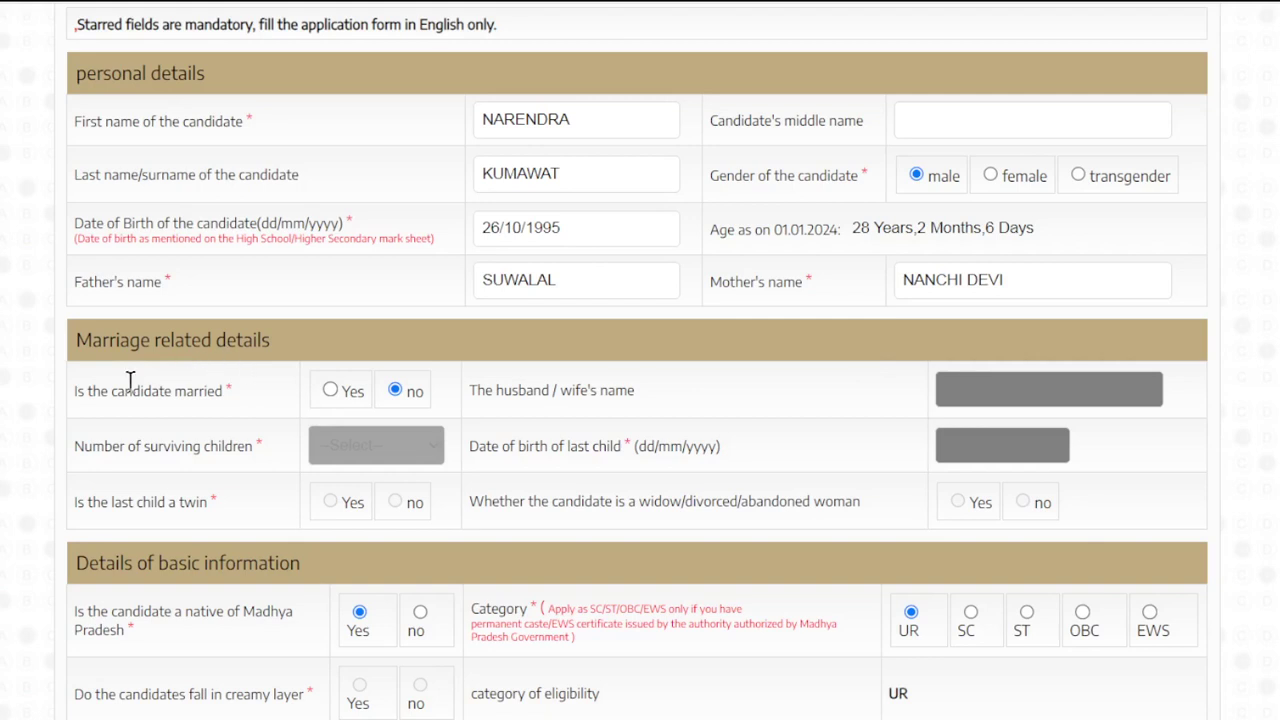
click(331, 391)
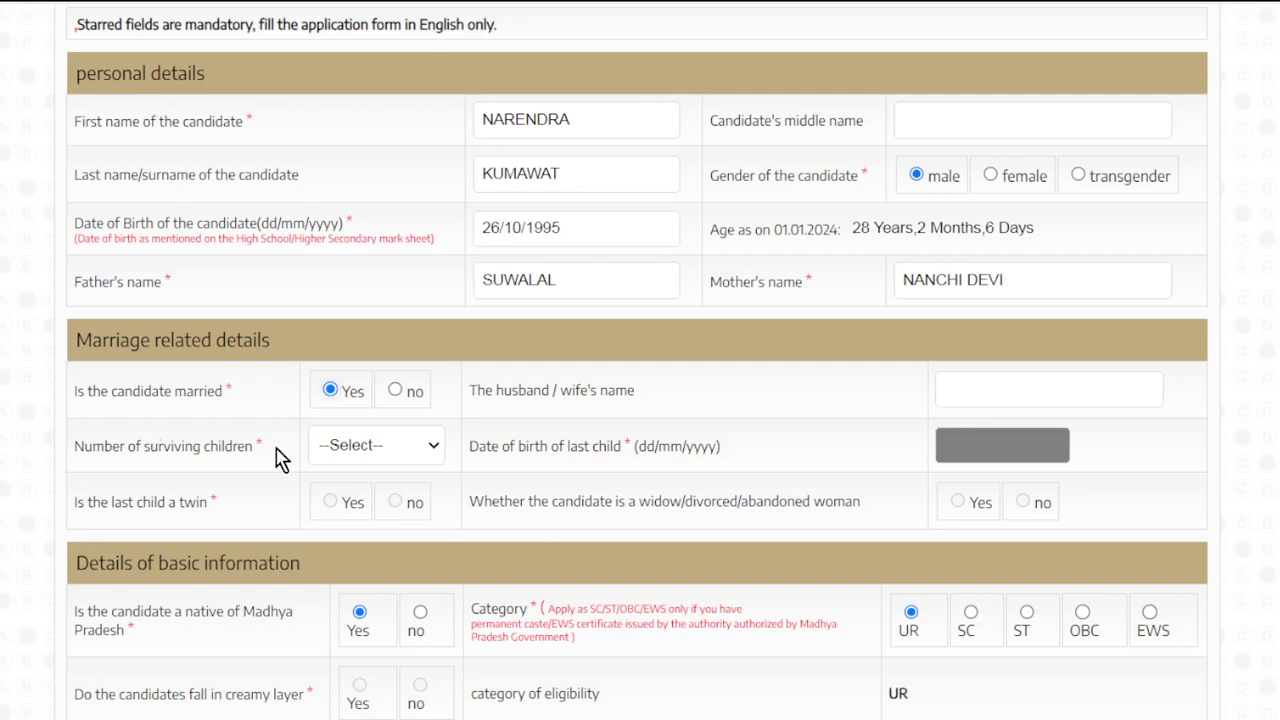
double_click(505, 516)
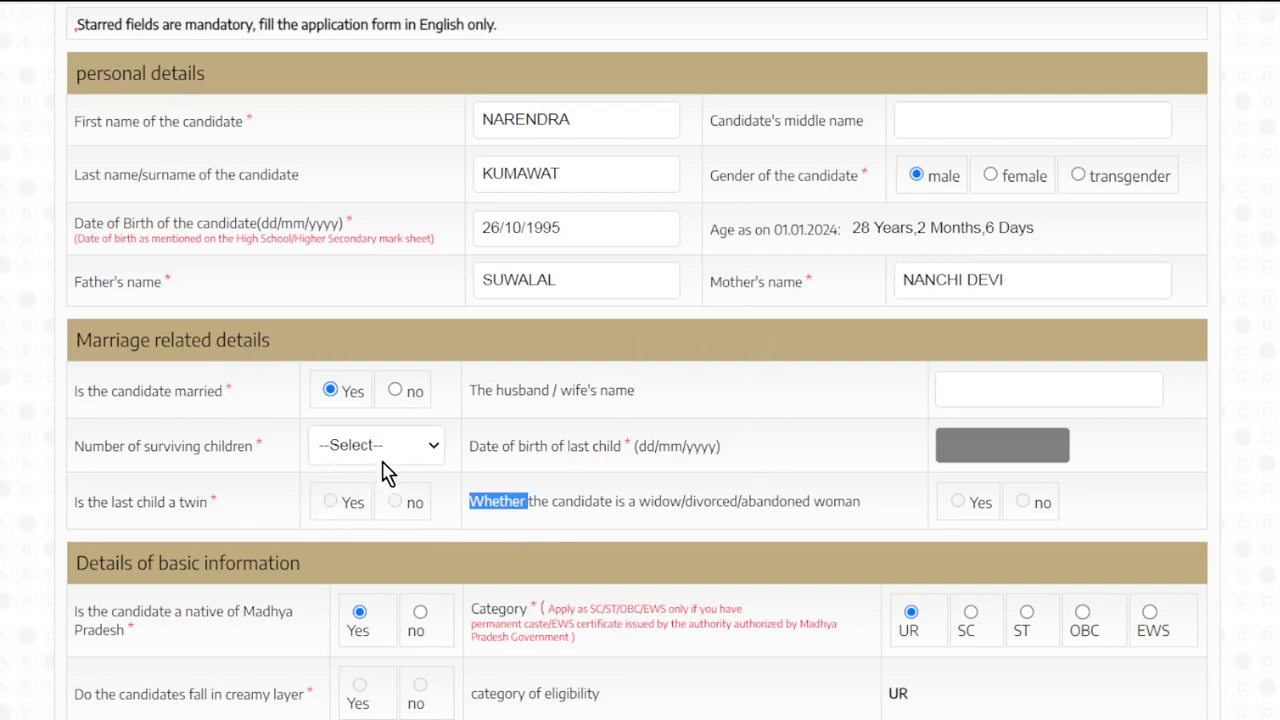
click(397, 392)
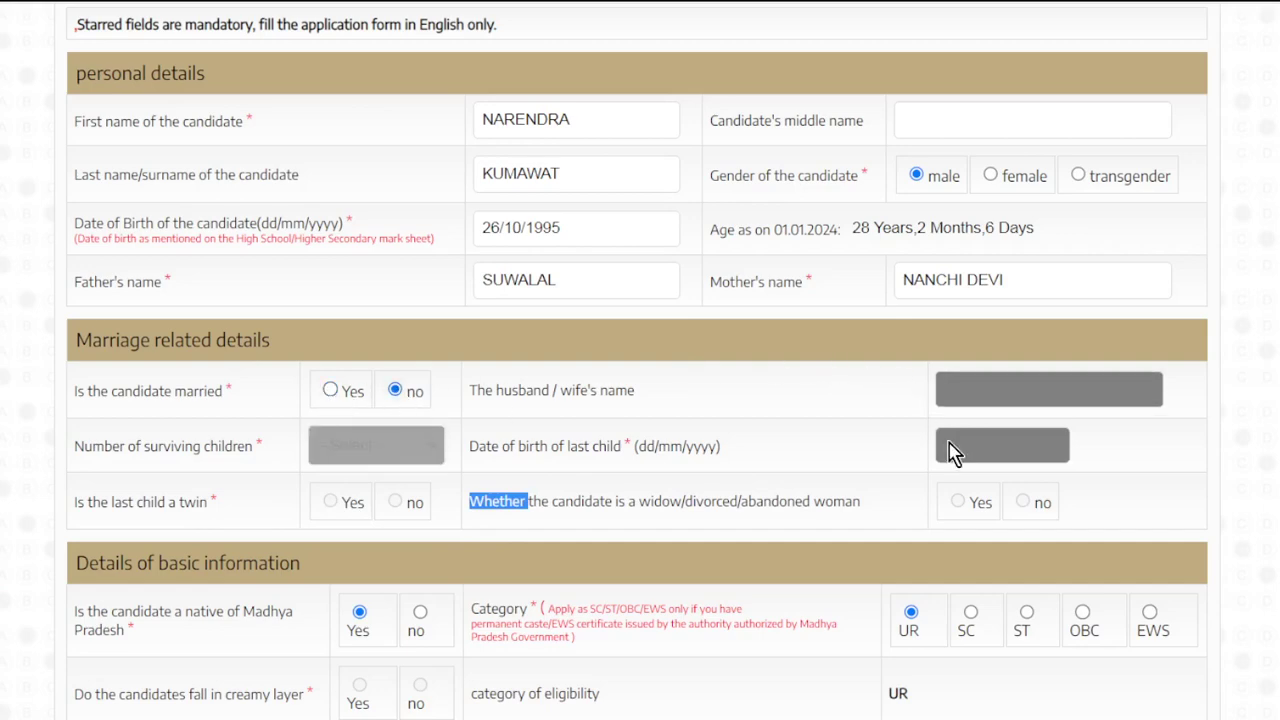
- Try the OBC category with creamy layer set to no to view the caste certificate fields, and return the category to UR
scroll(778, 417, down, 3)
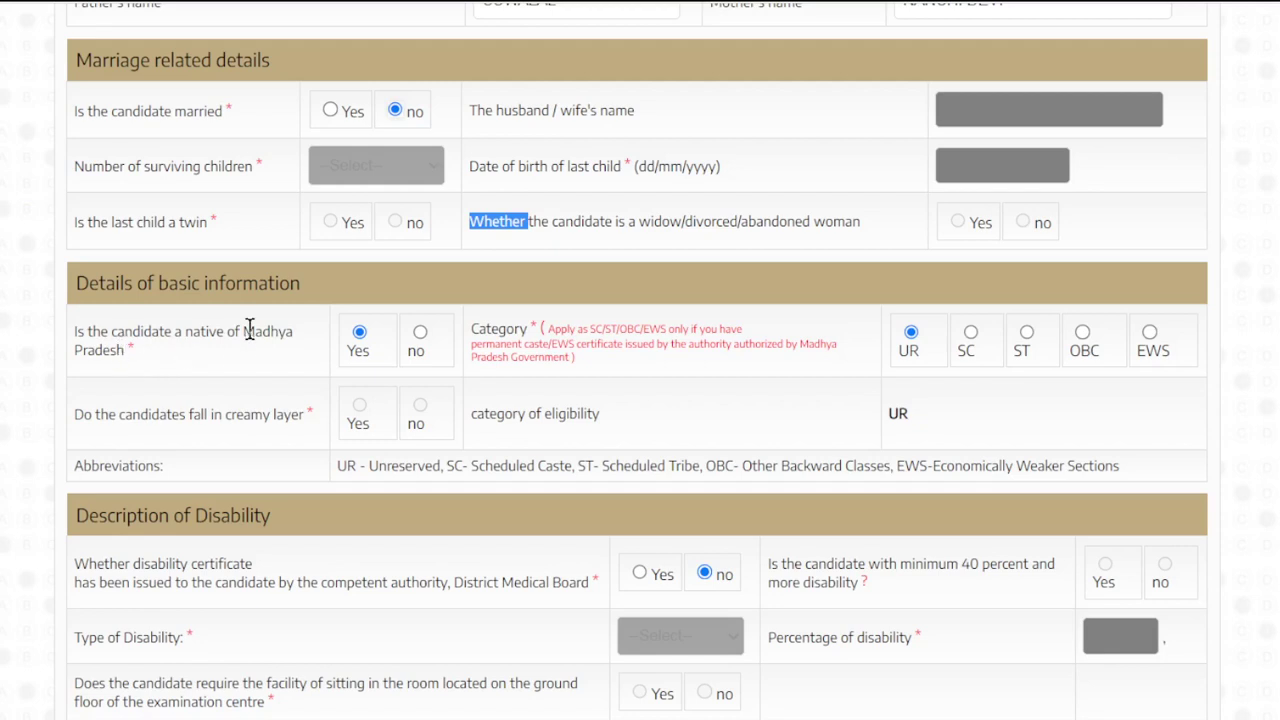
click(359, 333)
click(1084, 340)
click(360, 408)
click(805, 90)
click(420, 408)
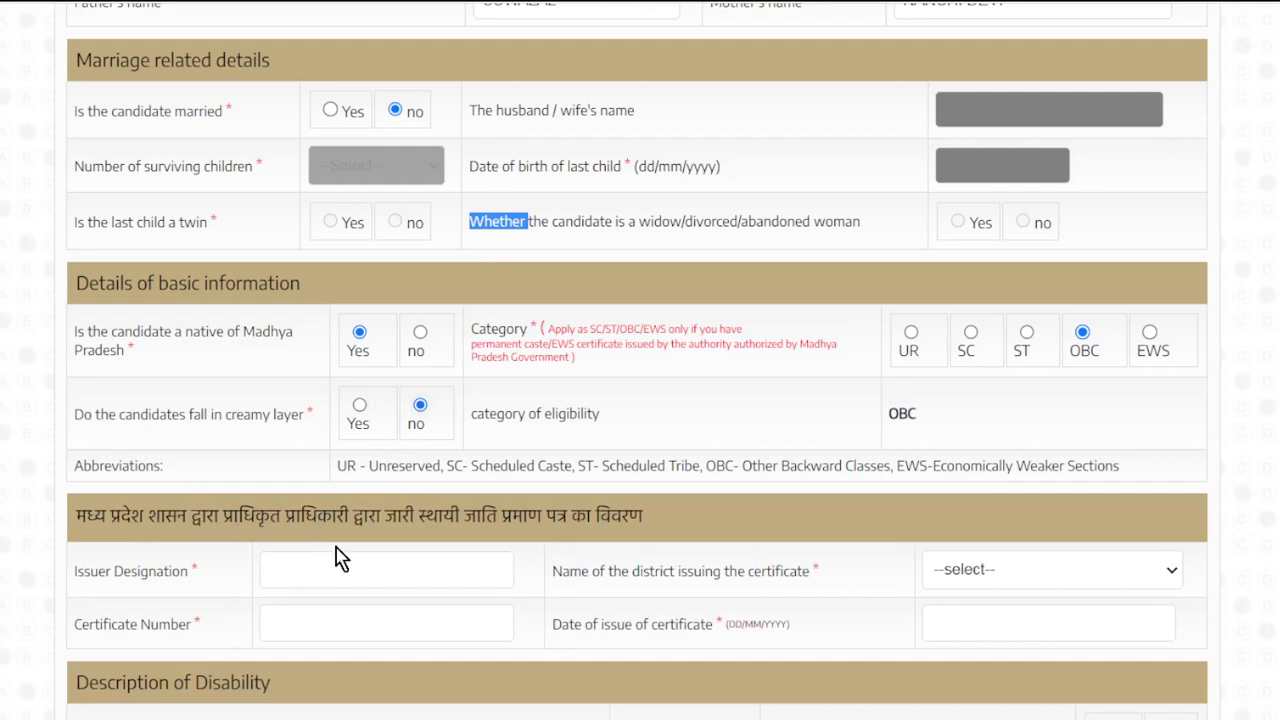
click(268, 566)
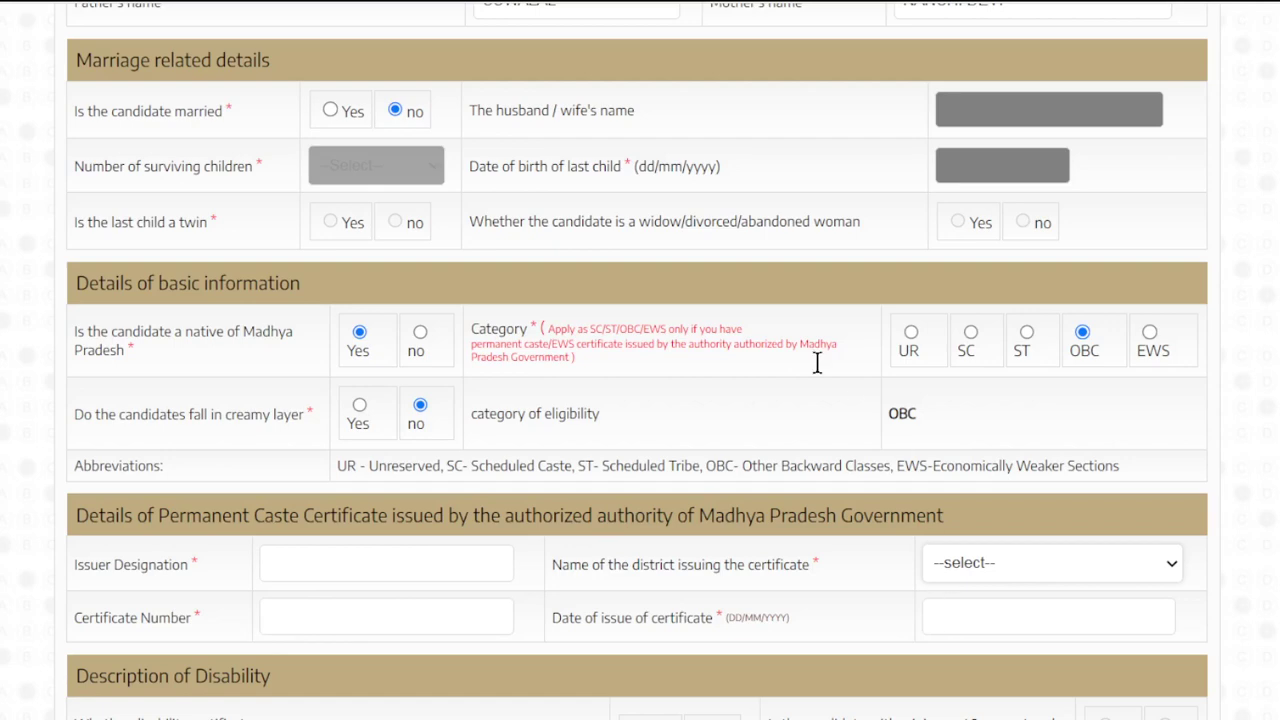
click(912, 334)
- Try Yes for live registration in the M.P. state employment office to view its fields, and return the answer to no
scroll(1006, 329, down, 2)
scroll(1006, 328, down, 1)
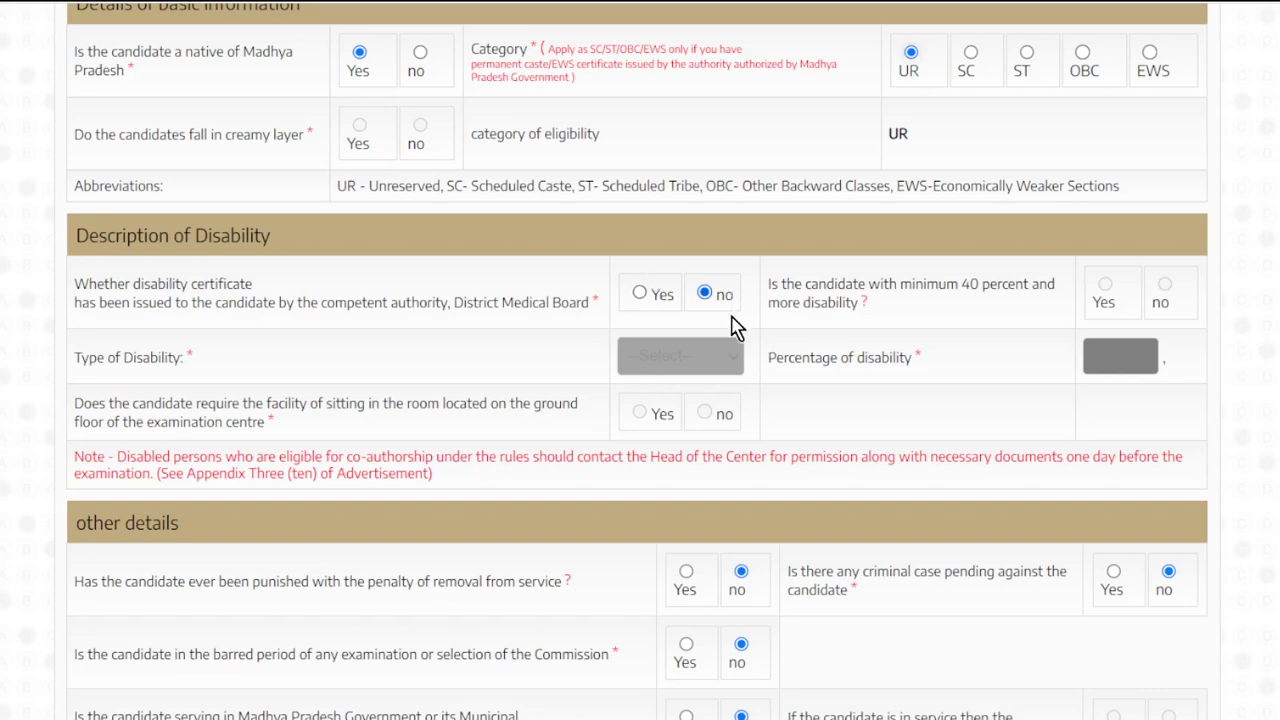
scroll(729, 323, down, 3)
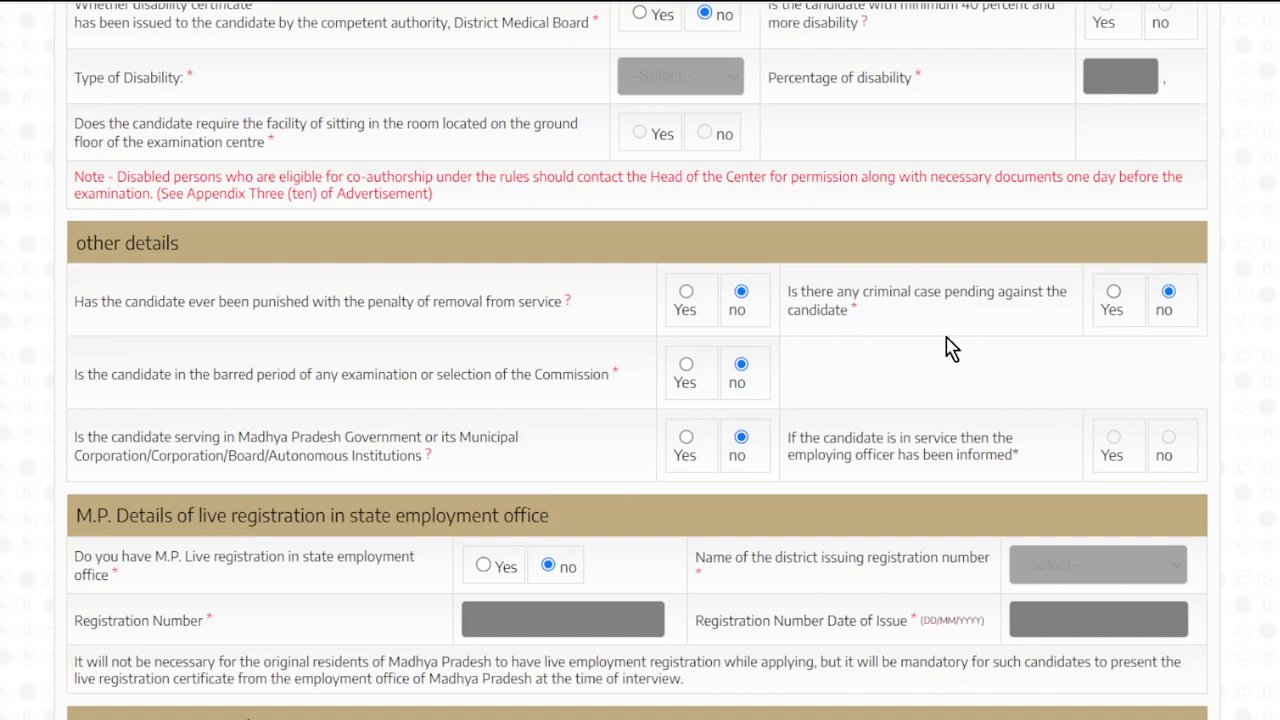
scroll(946, 349, down, 1)
scroll(988, 340, down, 2)
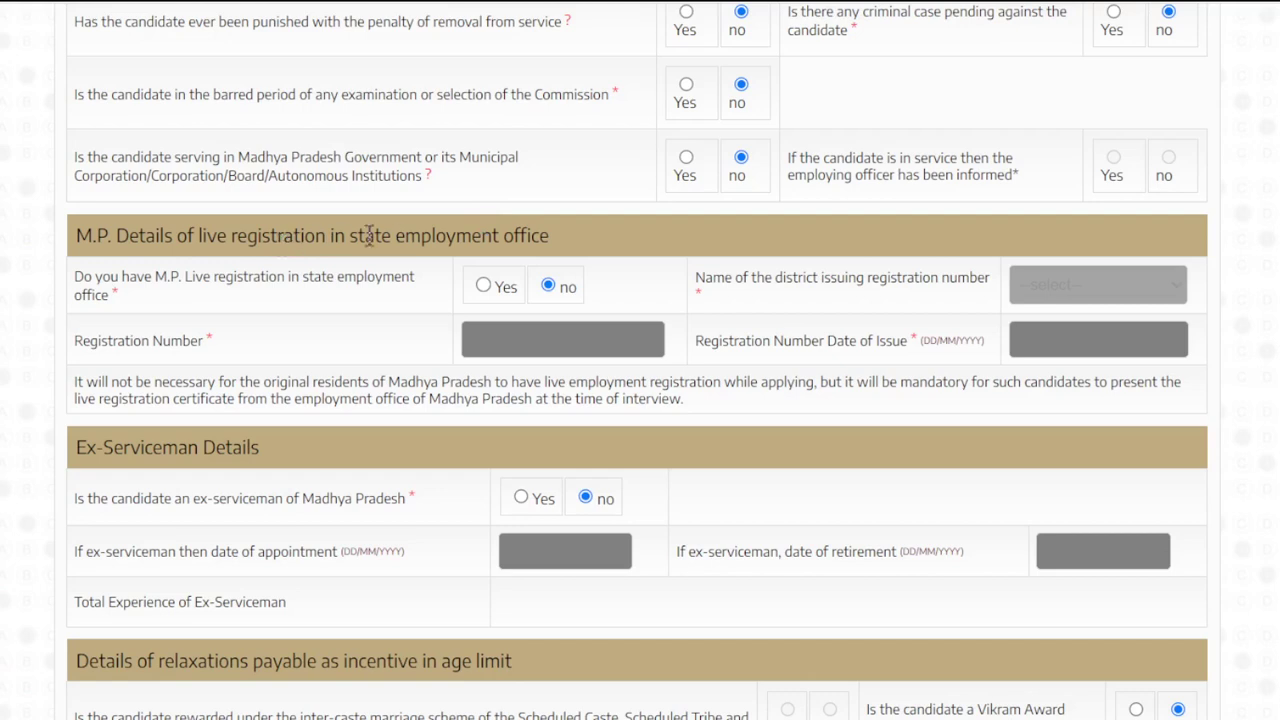
click(484, 287)
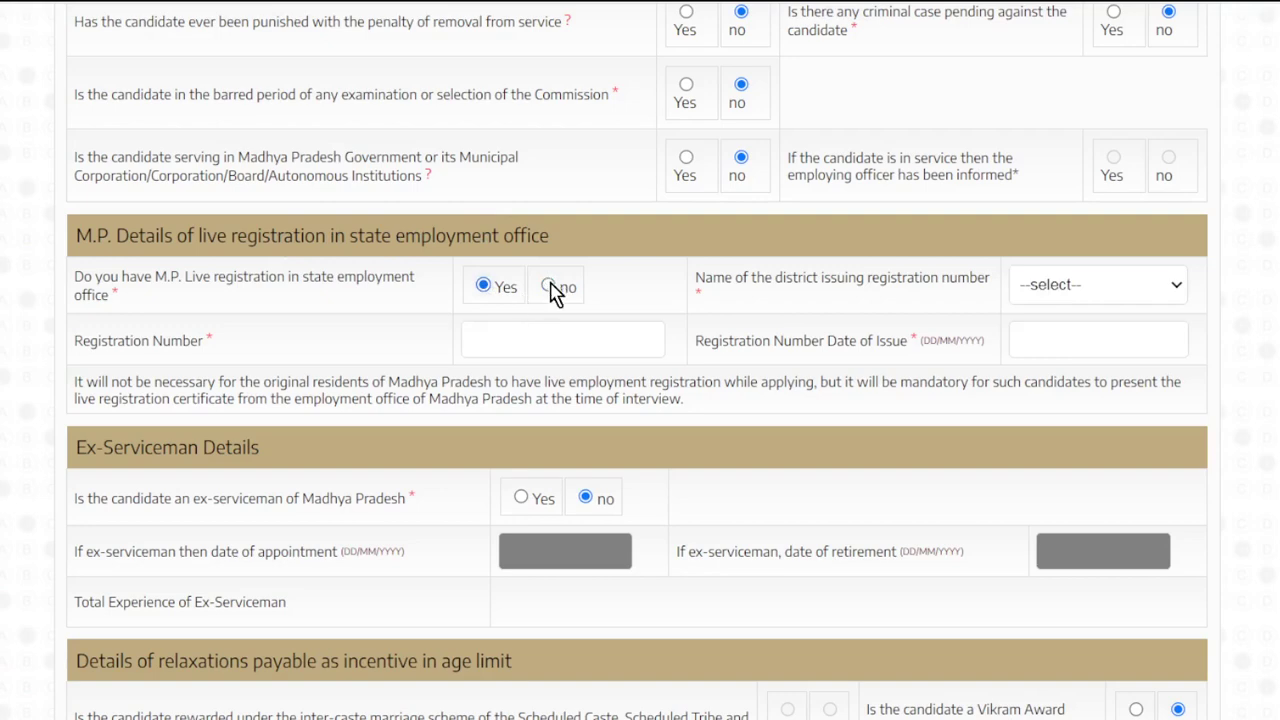
click(553, 288)
scroll(552, 290, down, 2)
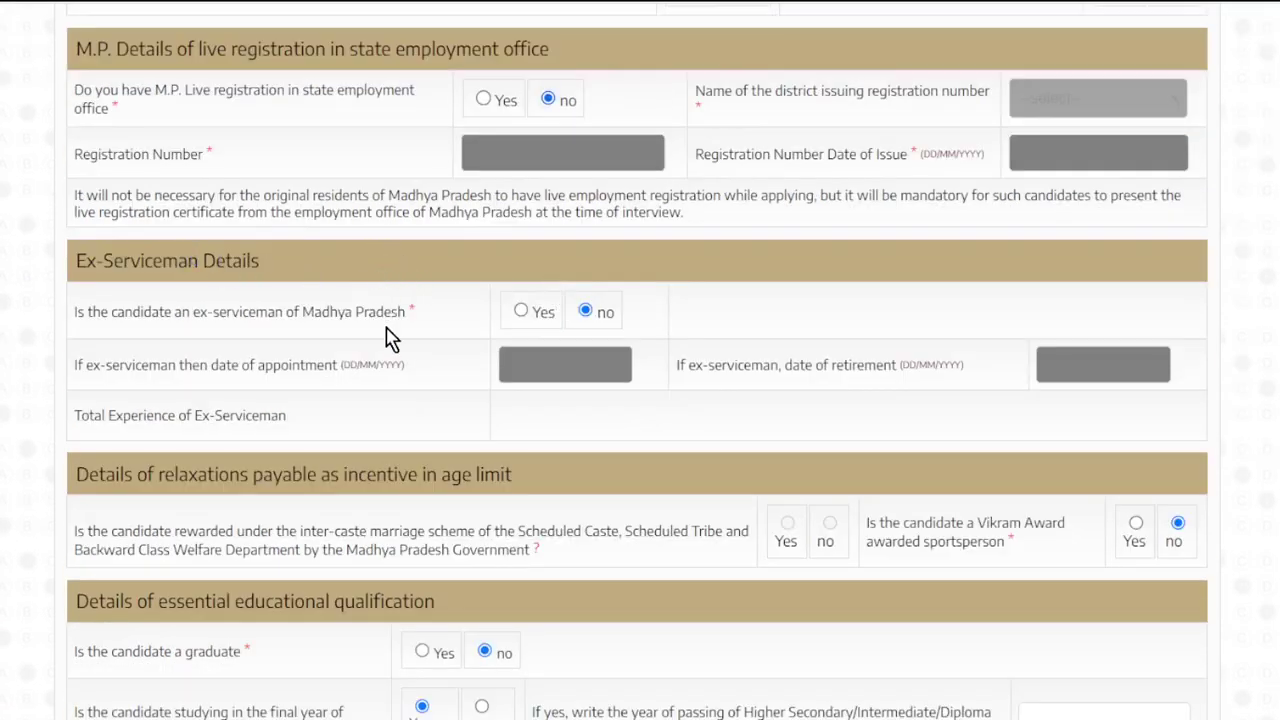
- Try Yes for whether the candidate is a graduate to view the affected qualification fields, and return the answer to No
scroll(390, 338, down, 1)
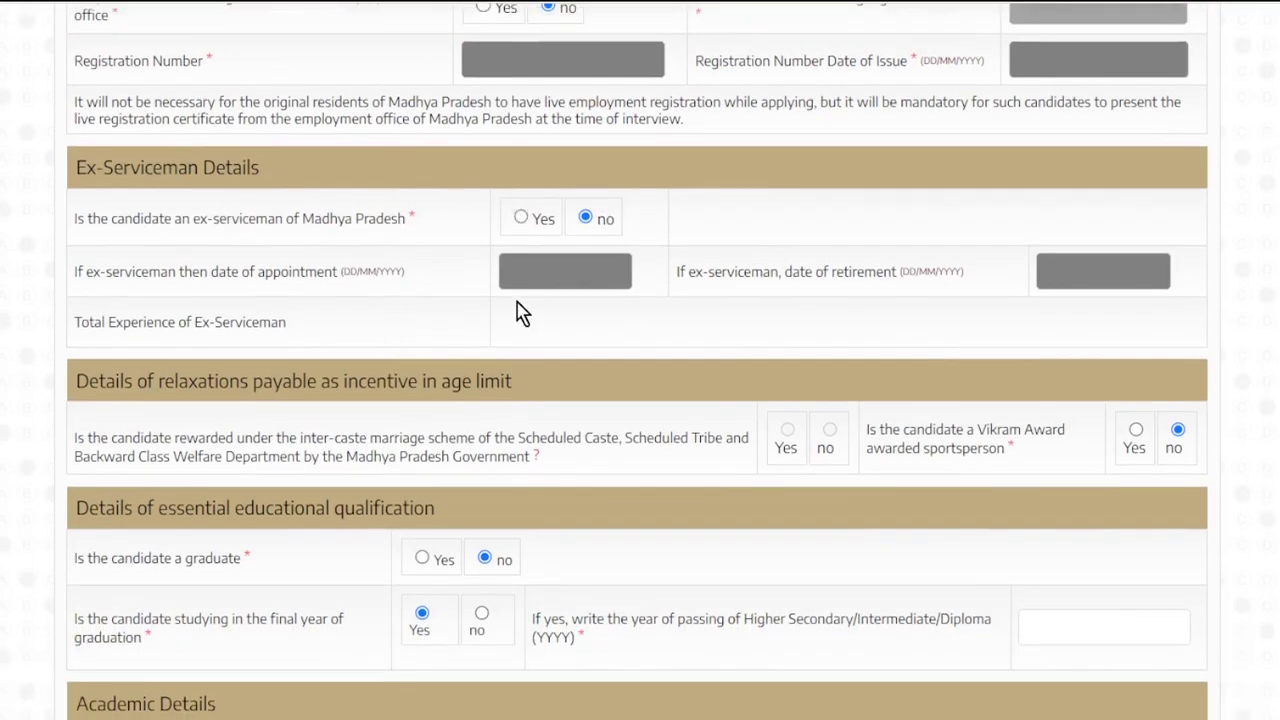
scroll(372, 320, down, 2)
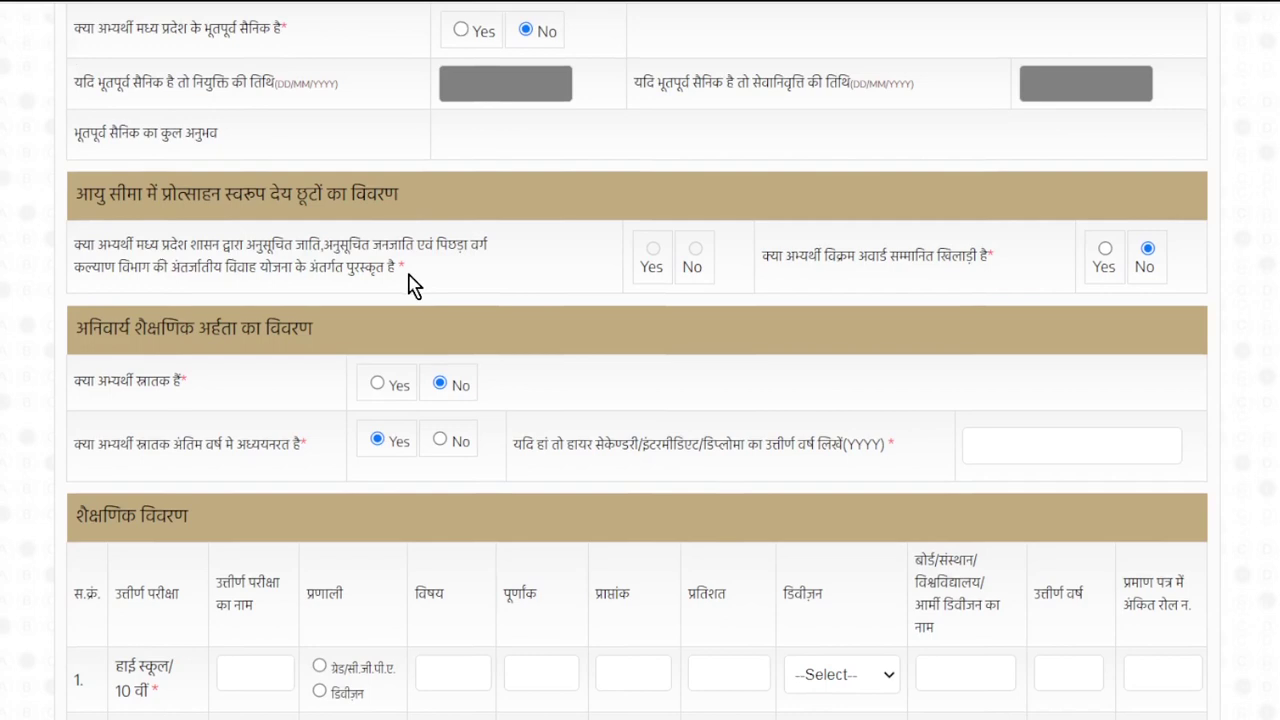
scroll(414, 286, down, 1)
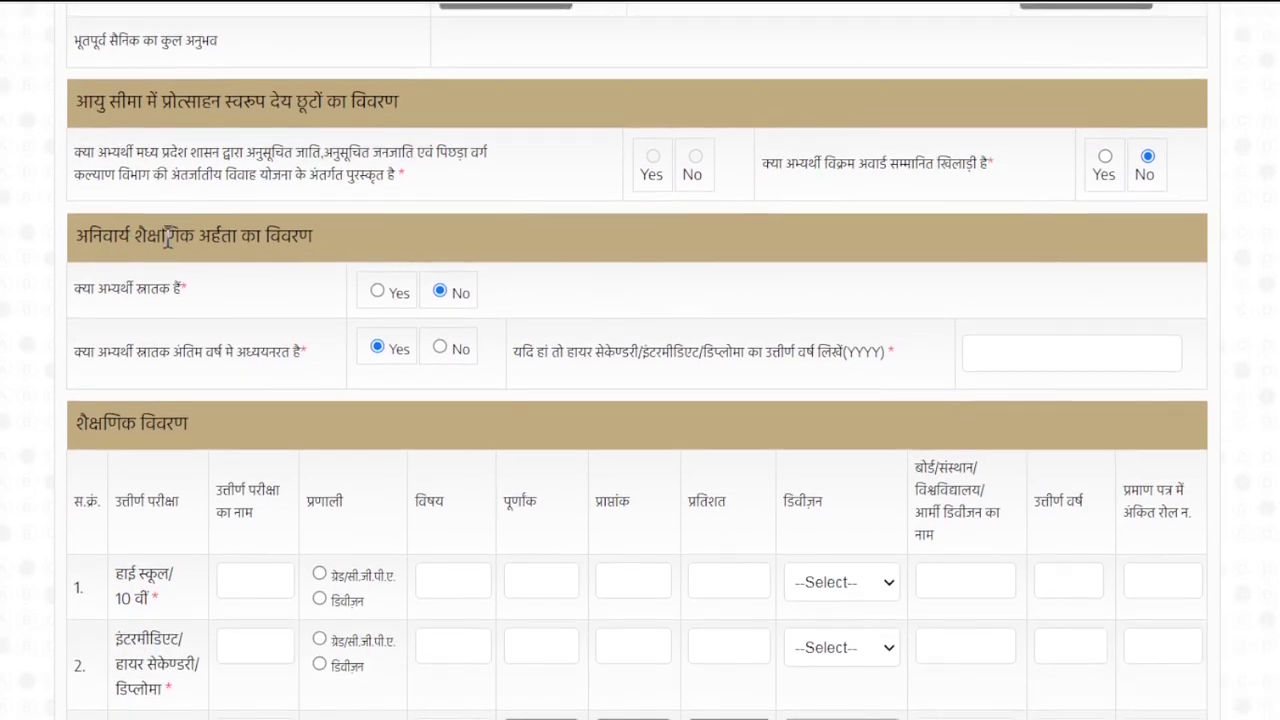
scroll(168, 236, down, 1)
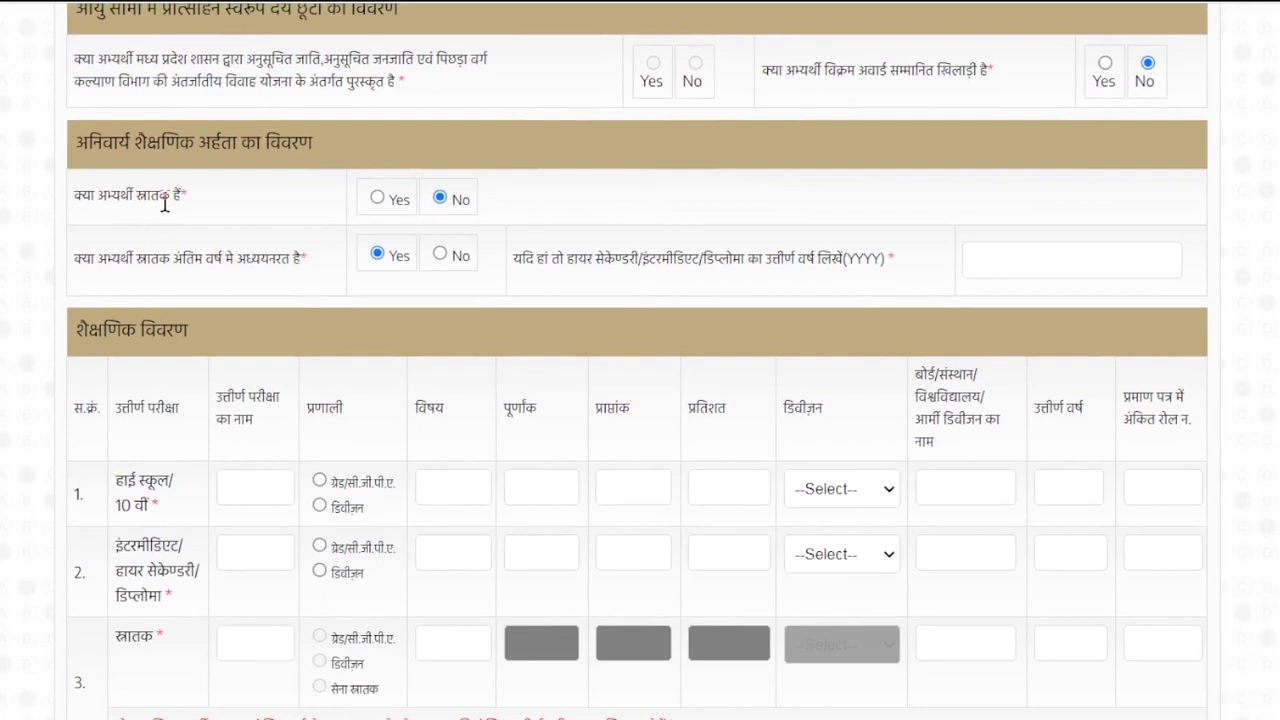
click(376, 198)
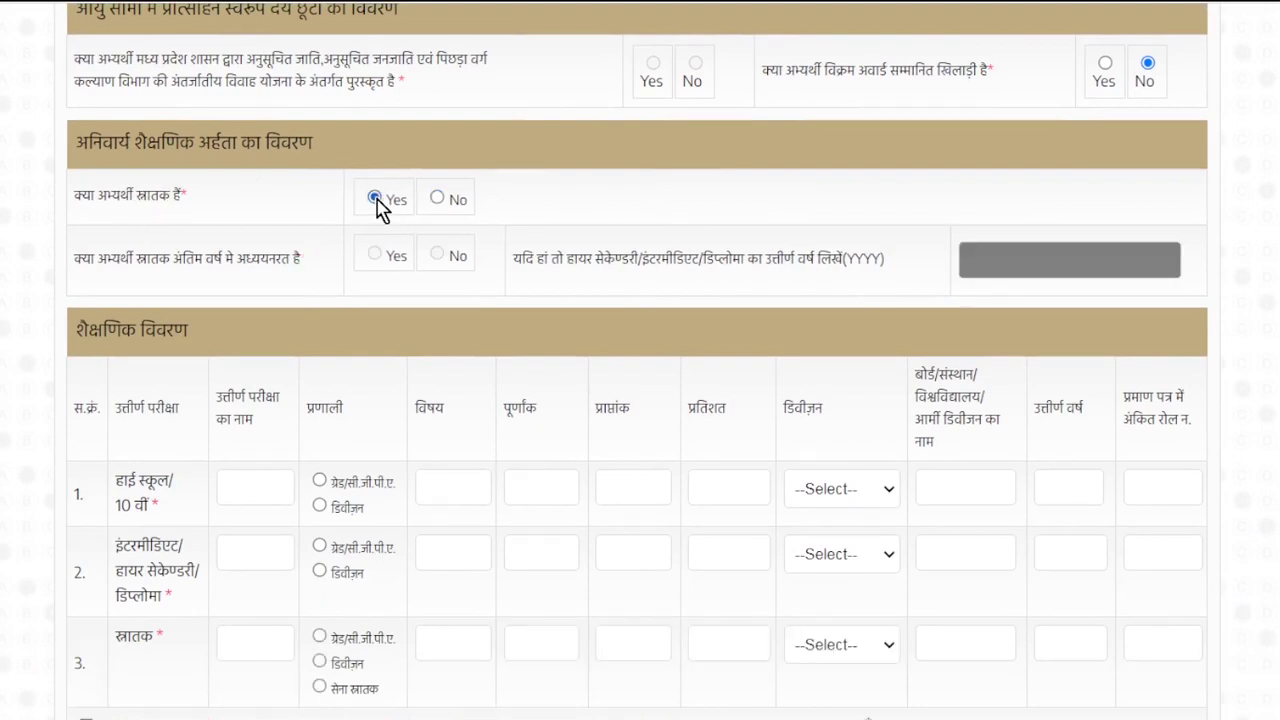
click(438, 198)
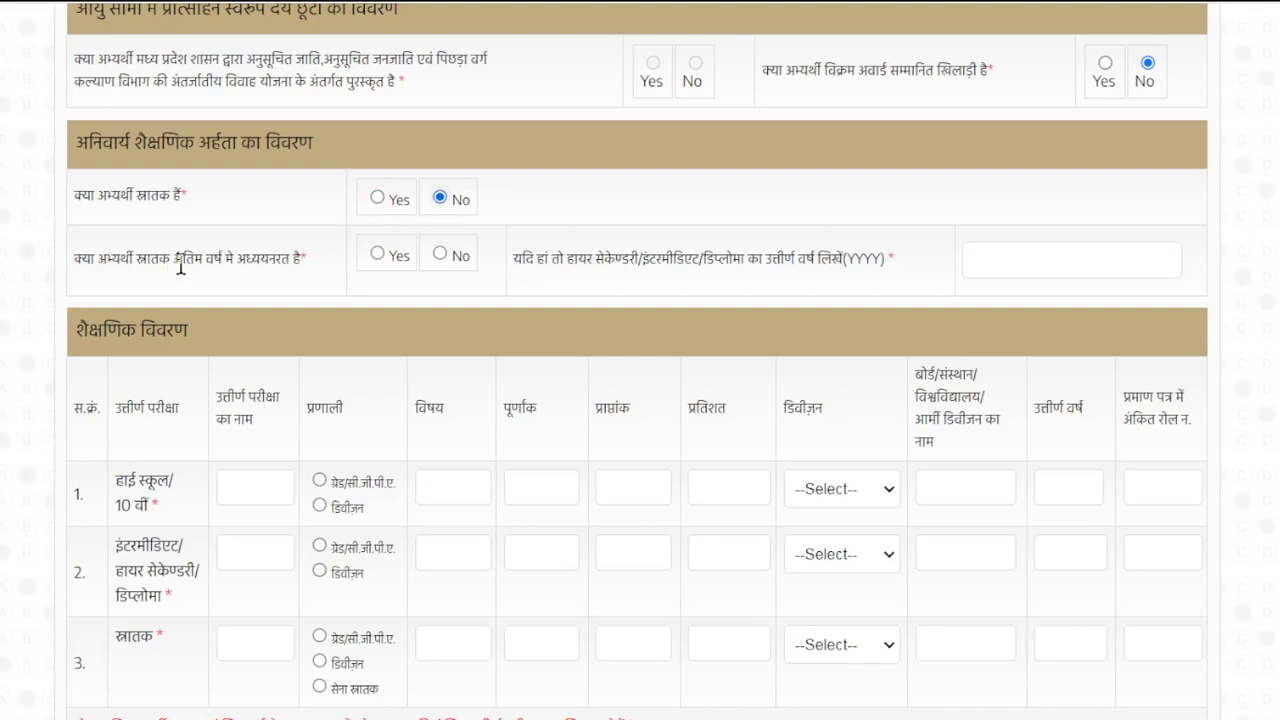
- Try the final-year graduation answers Yes with passing year 2024 and No, and set the candidate's graduate answer to Yes
click(377, 254)
click(990, 258)
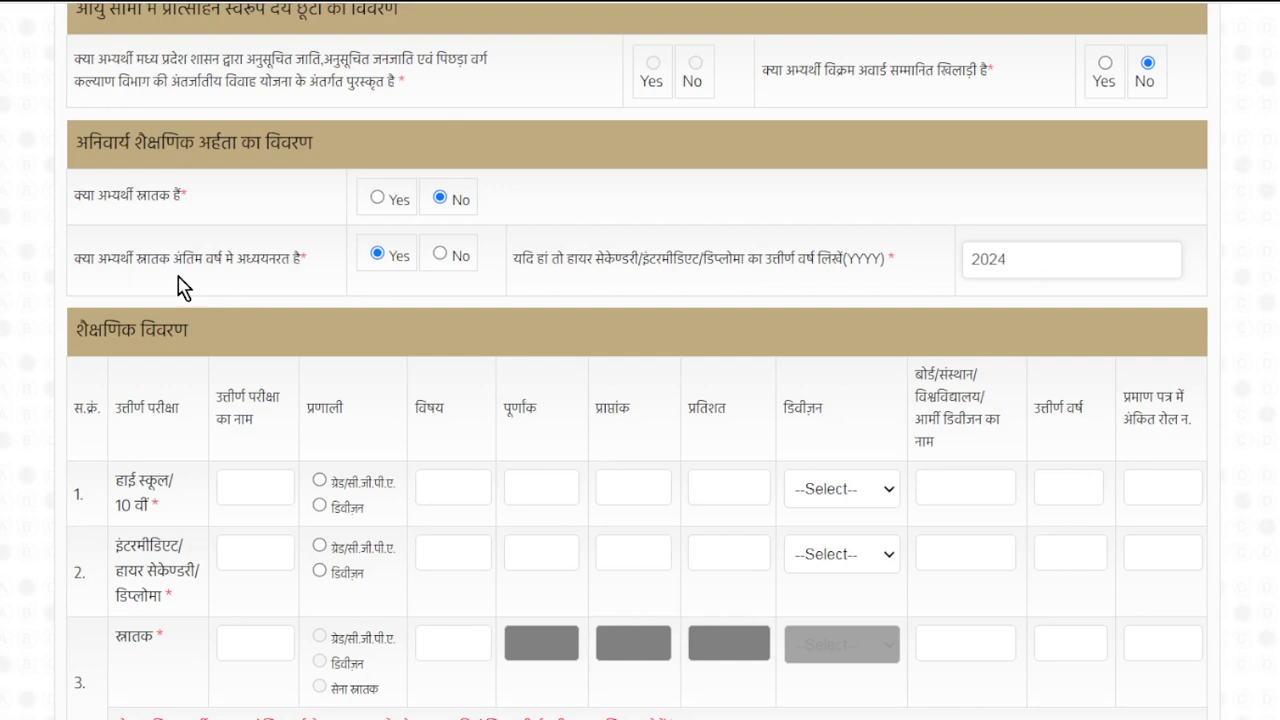
click(447, 258)
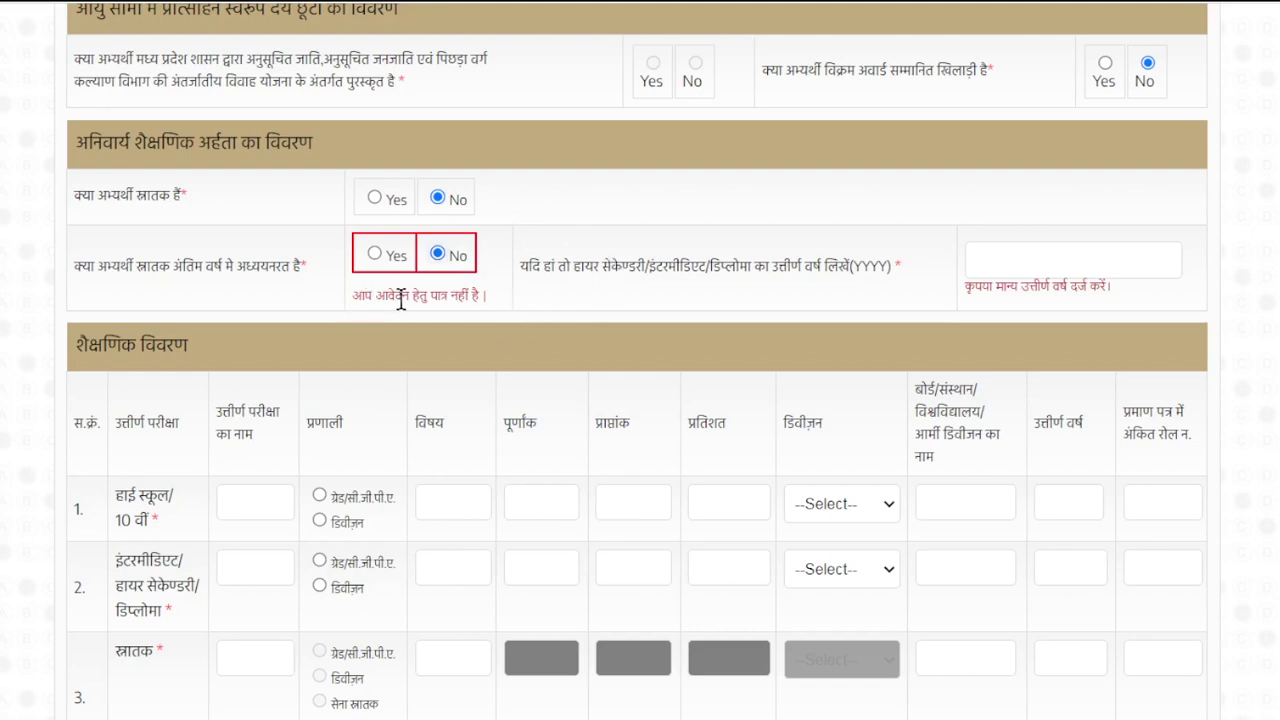
click(376, 199)
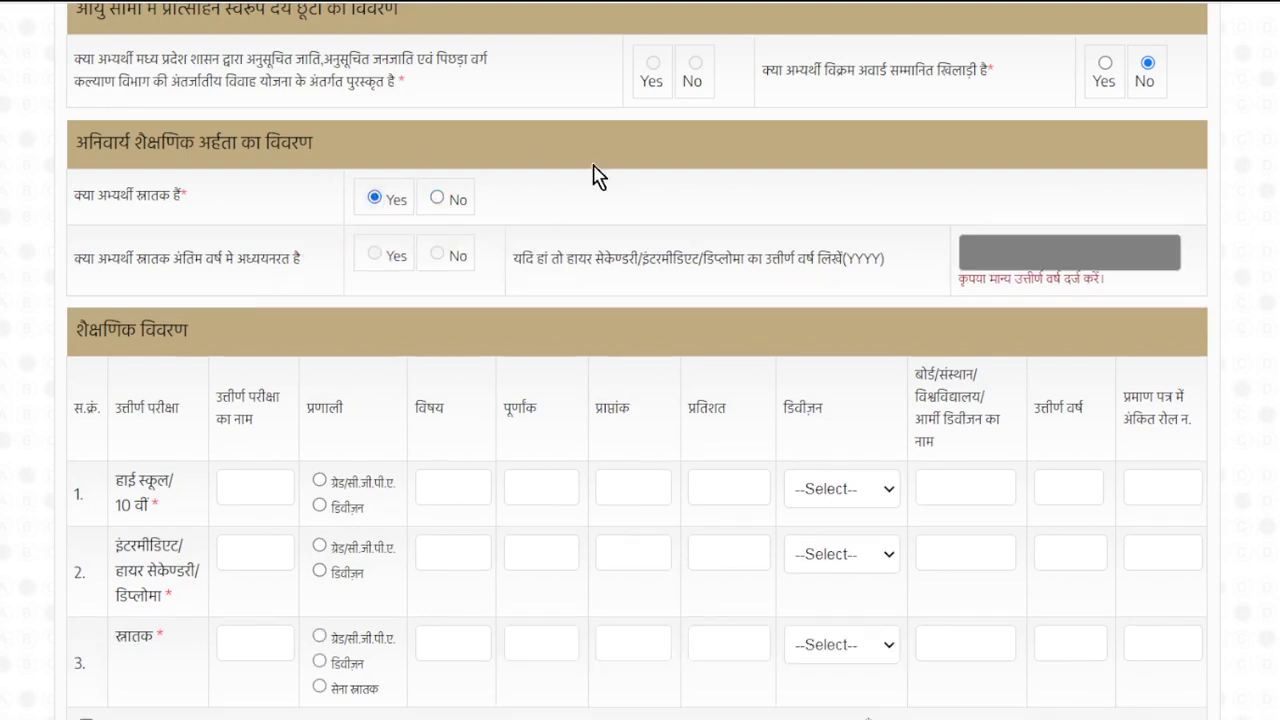
- Set the High School/10th row to the division system with First division, and accept the Grade/CGPA percentage declaration
scroll(608, 287, down, 2)
scroll(608, 287, down, 1)
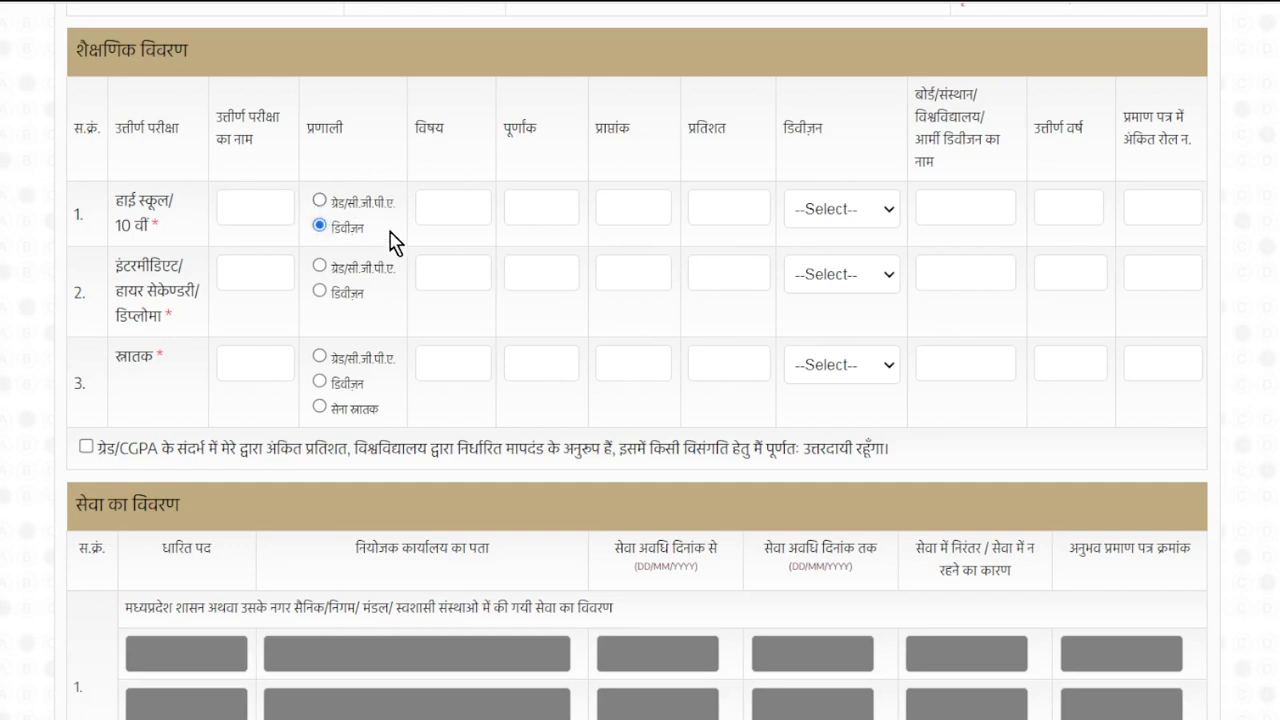
click(428, 212)
click(533, 198)
click(808, 219)
click(823, 274)
click(1149, 214)
scroll(742, 470, down, 3)
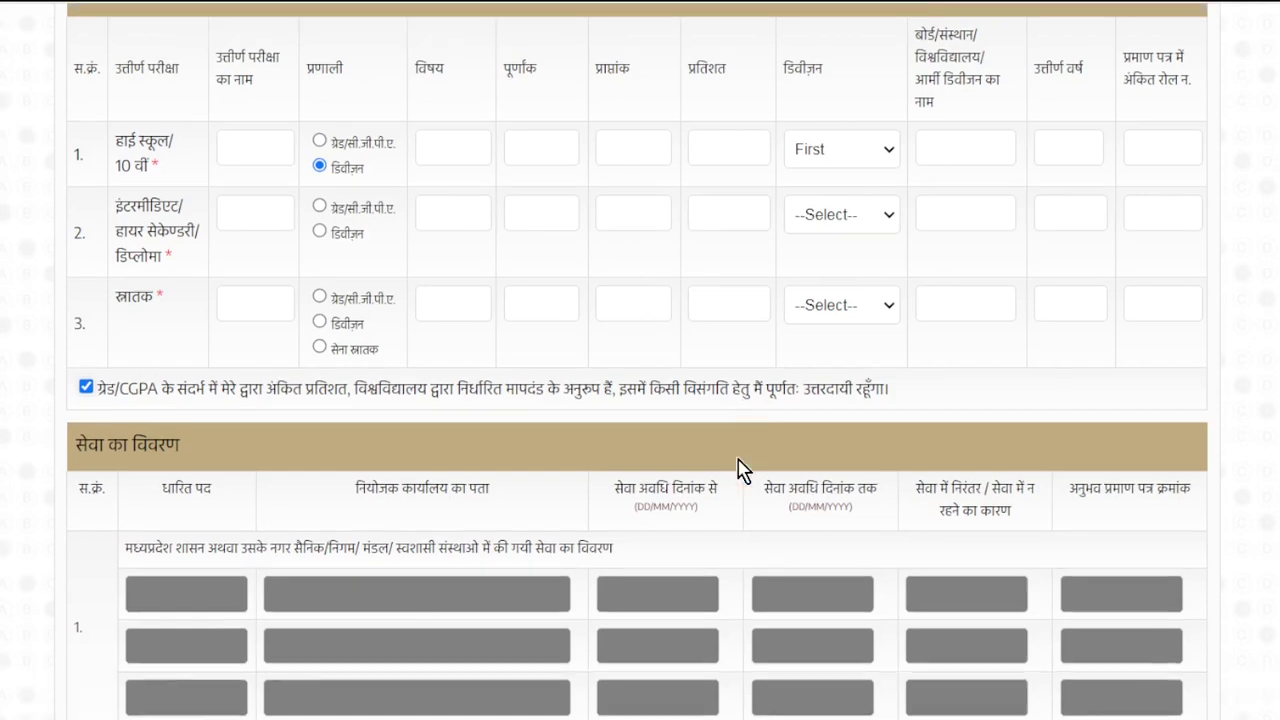
- Set the current address type to Own House in the correspondence address section
scroll(705, 412, down, 3)
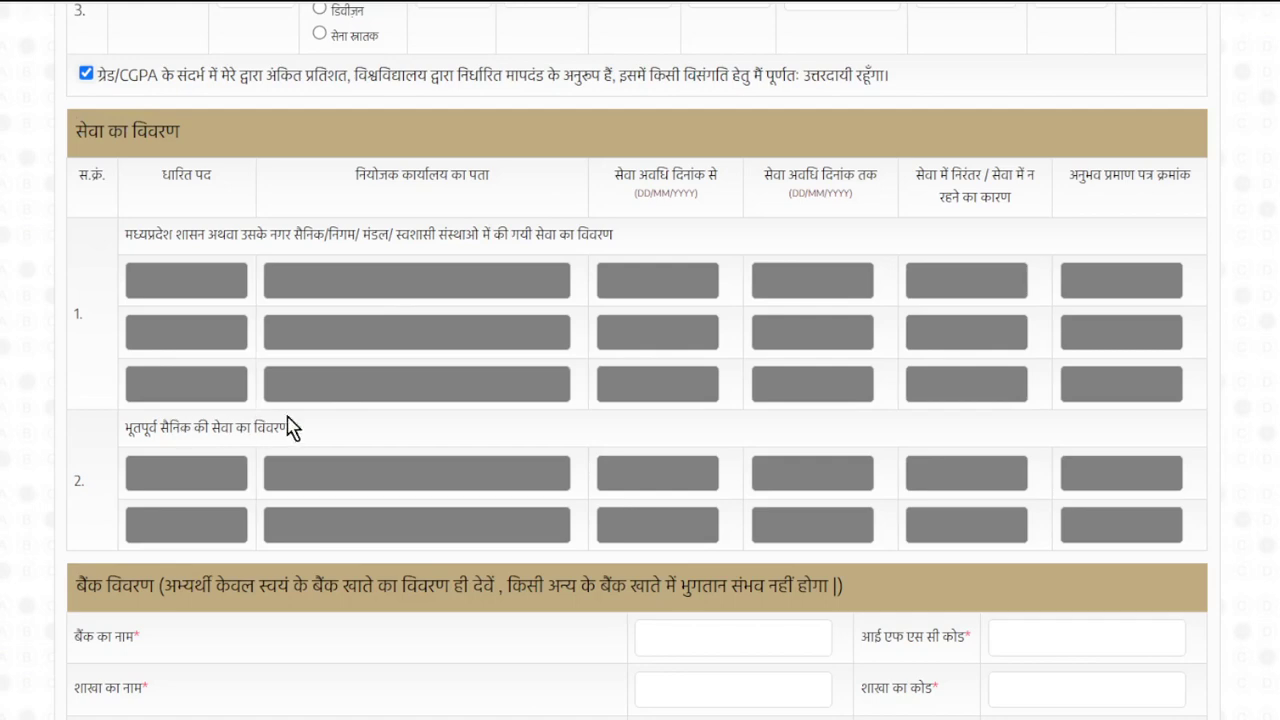
scroll(198, 295, down, 3)
scroll(420, 246, down, 4)
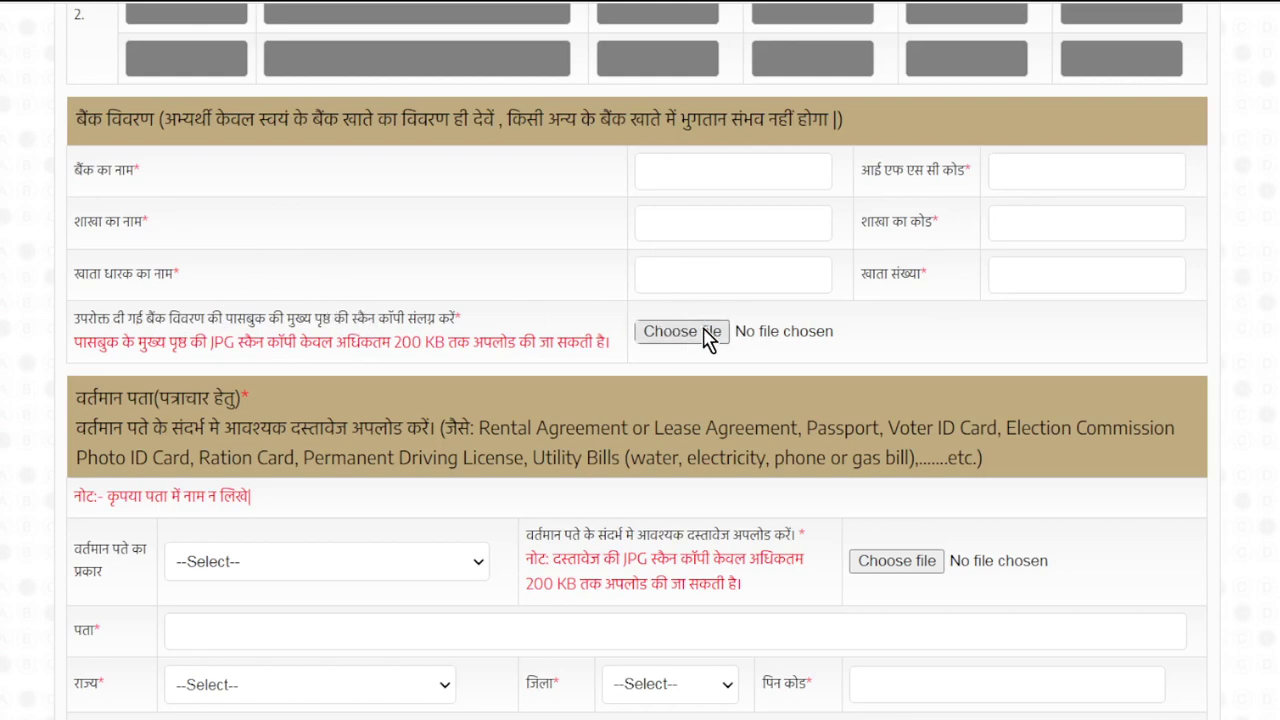
scroll(705, 338, down, 3)
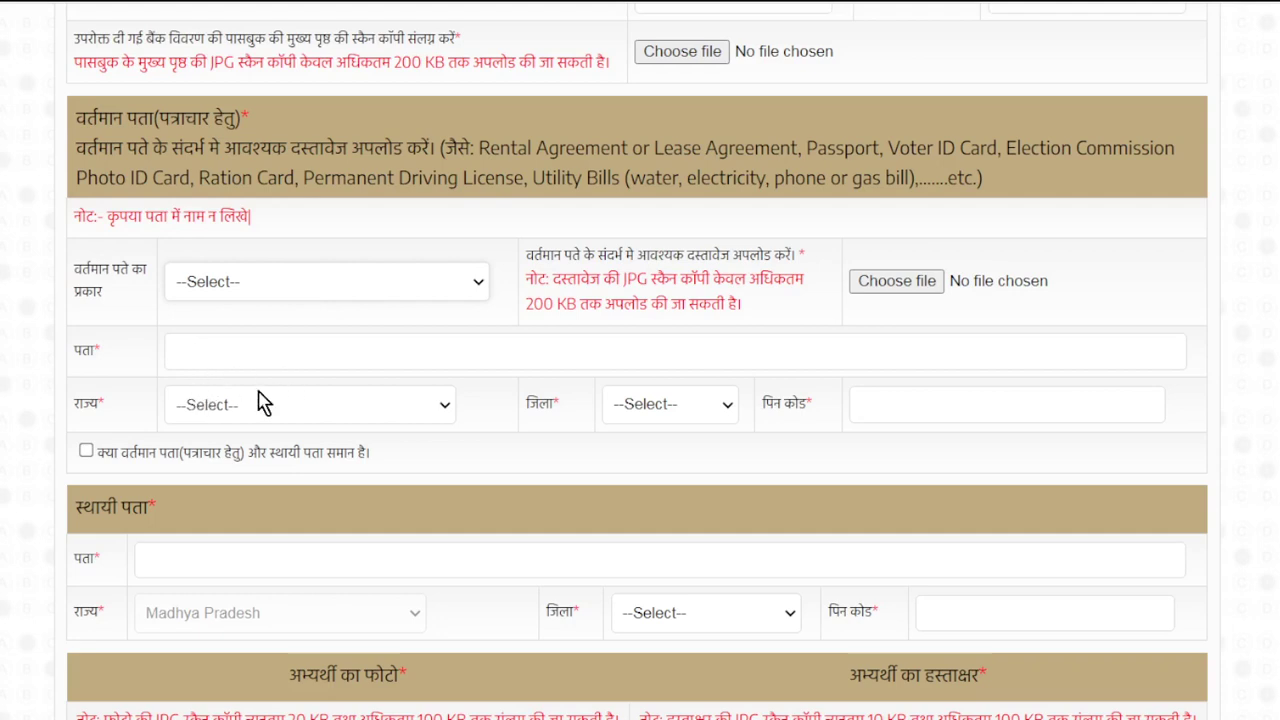
click(249, 287)
click(240, 368)
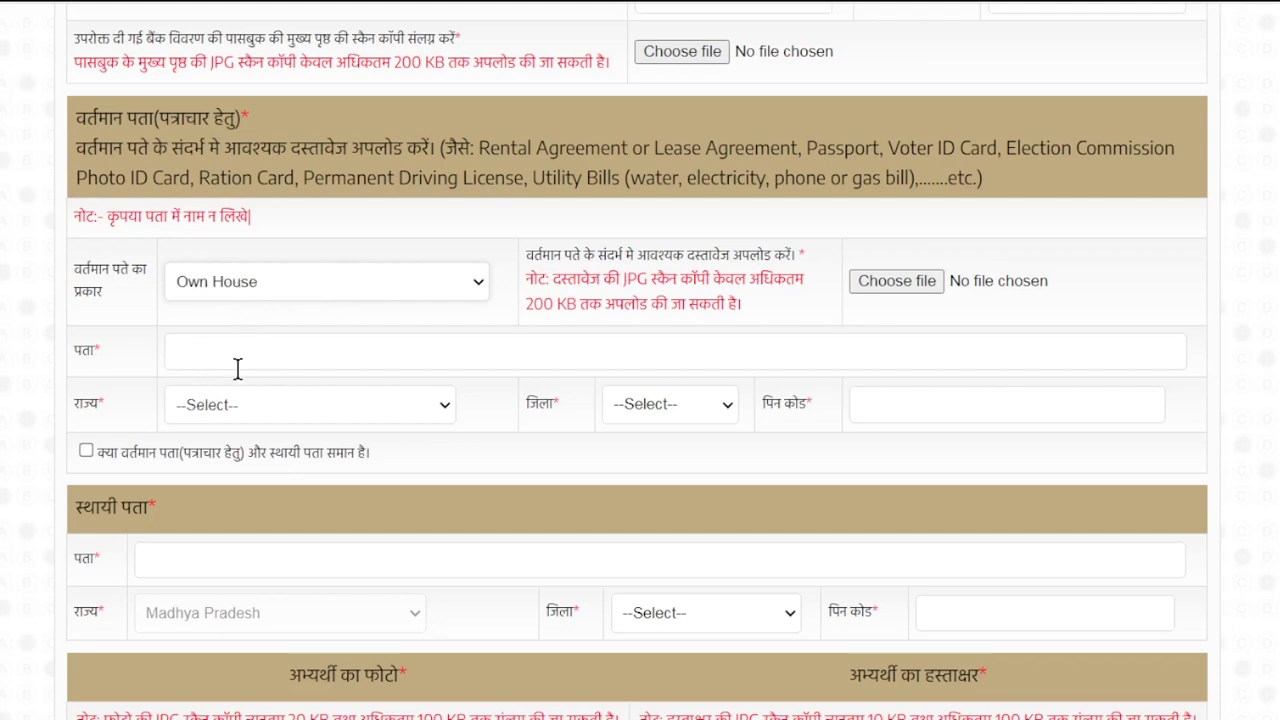
click(178, 347)
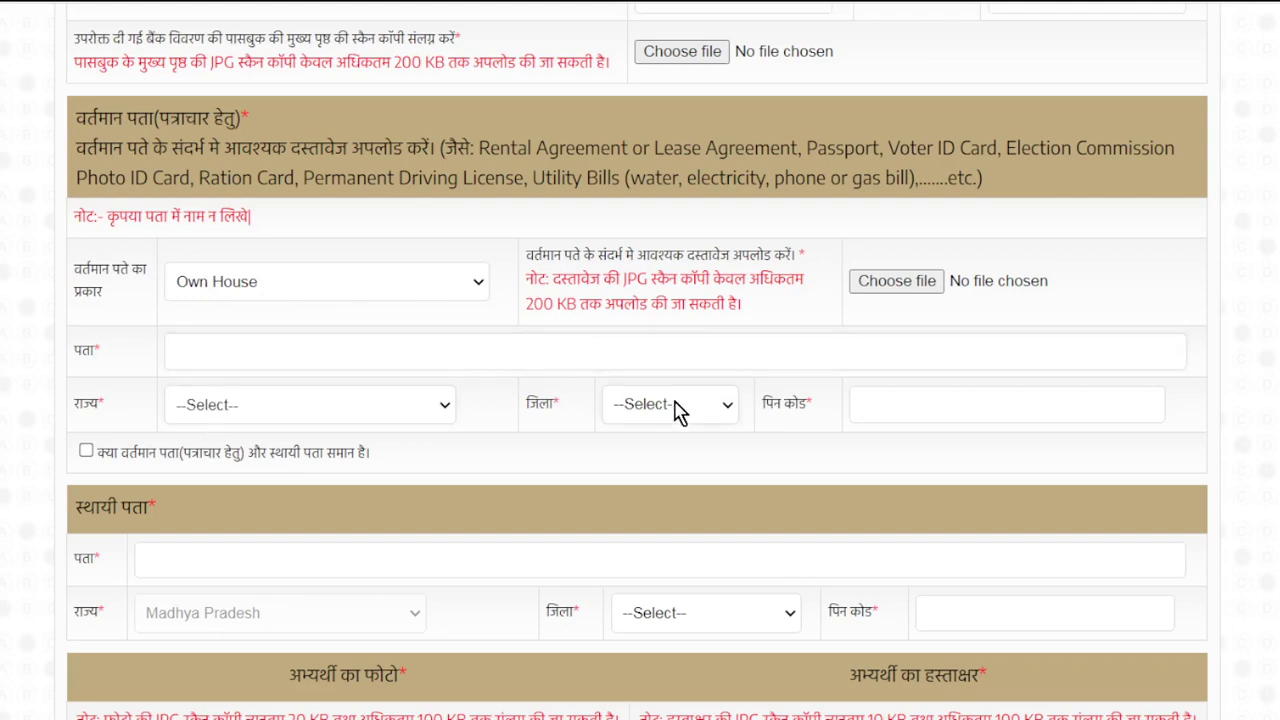
click(912, 408)
- Try to mark the permanent address as the same as the current correspondence address
scroll(886, 375, down, 1)
scroll(883, 368, down, 1)
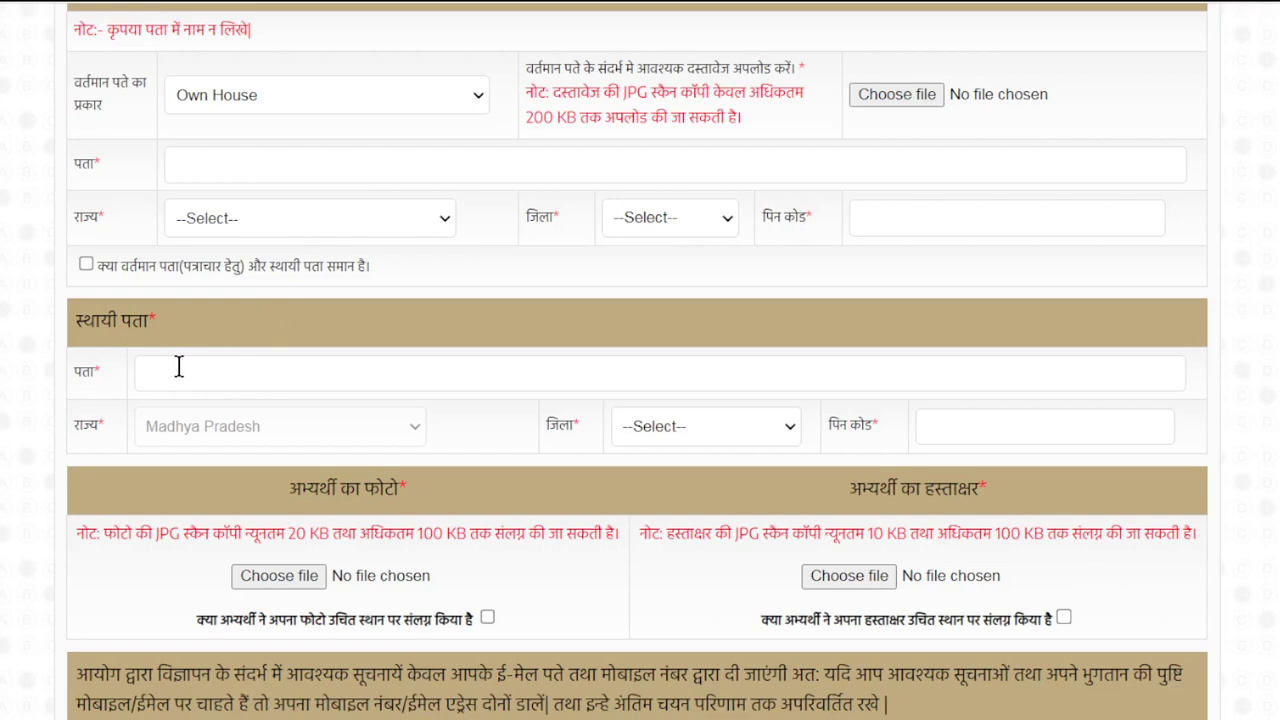
click(86, 265)
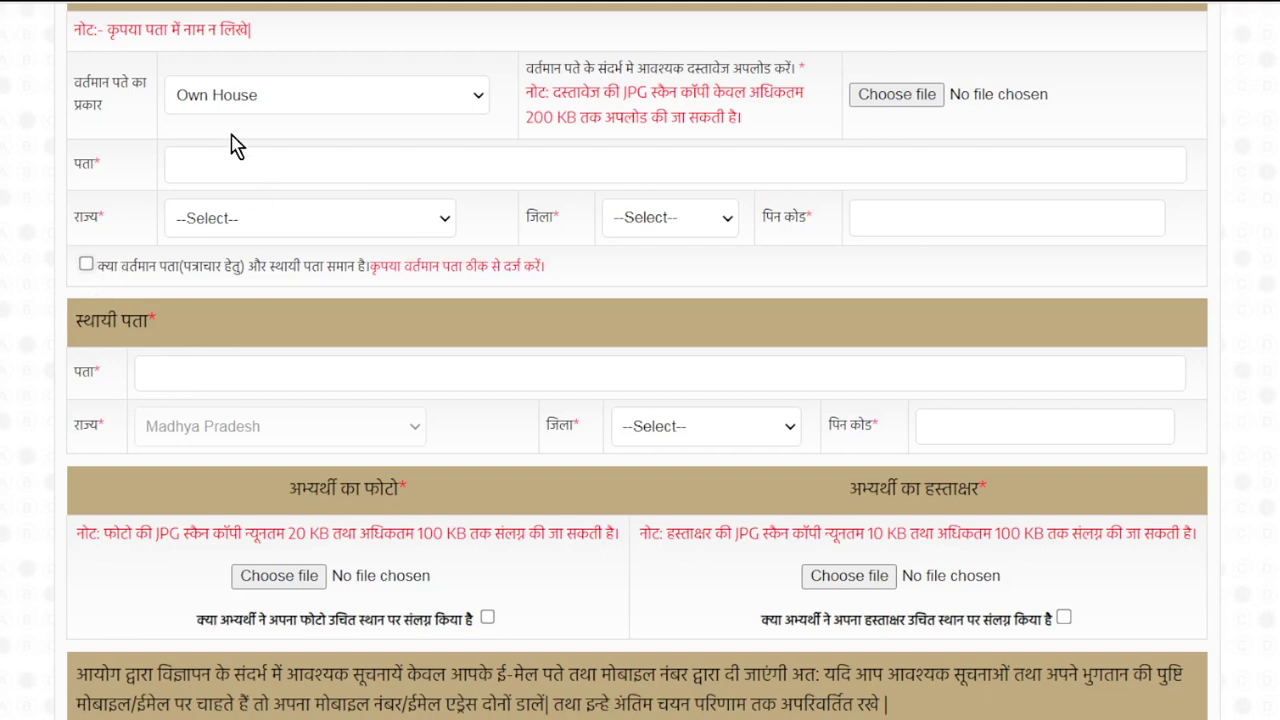
- Confirm that the candidate's photo and signature are attached in their proper places
scroll(490, 350, down, 2)
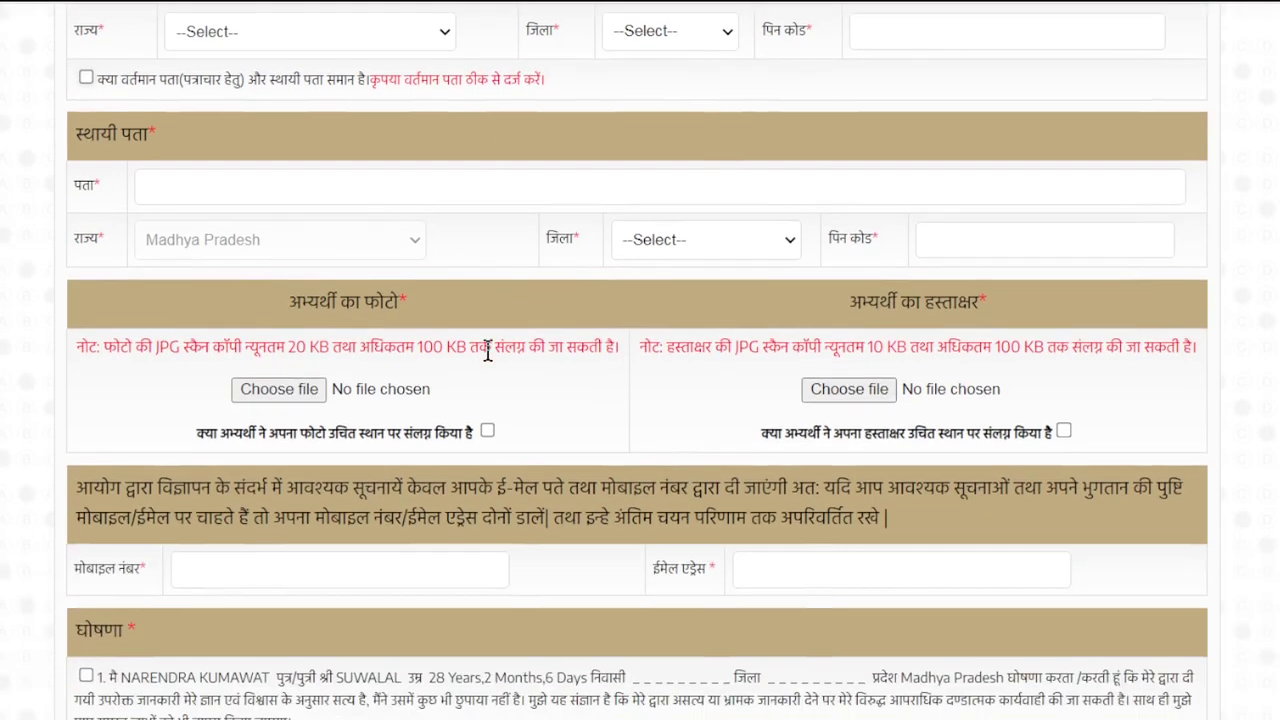
scroll(488, 352, down, 3)
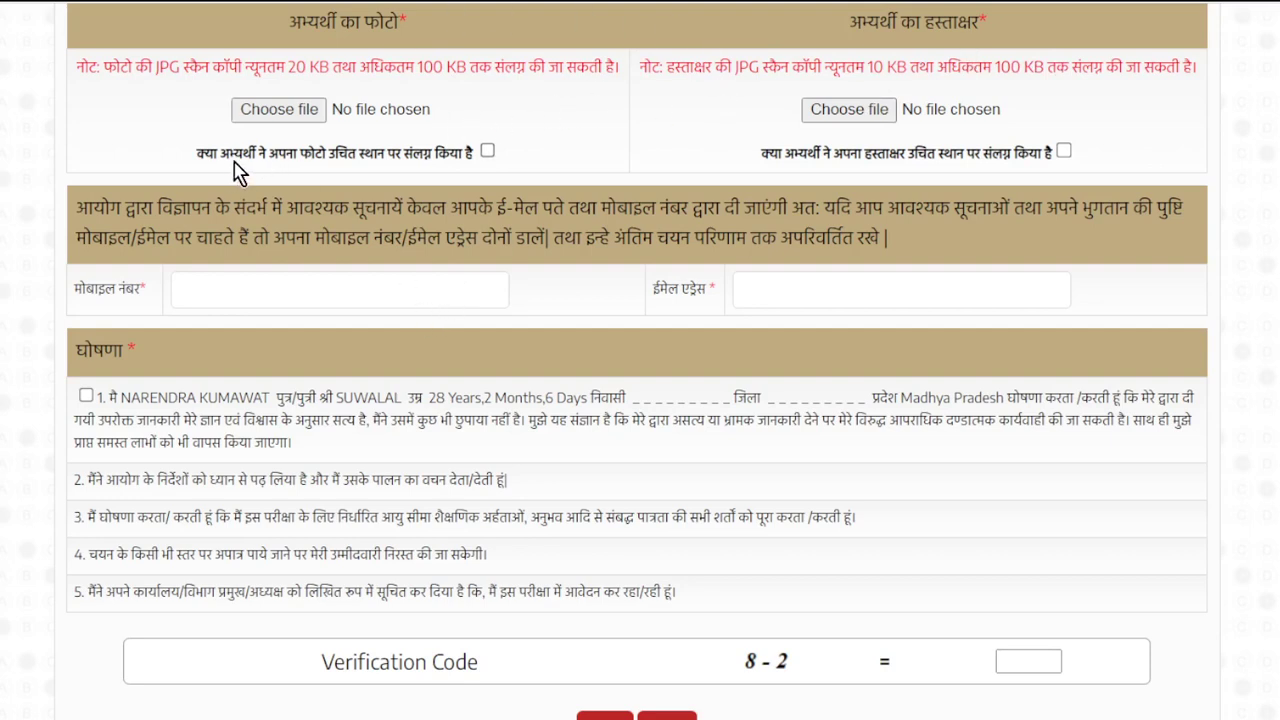
click(487, 151)
scroll(1105, 148, down, 1)
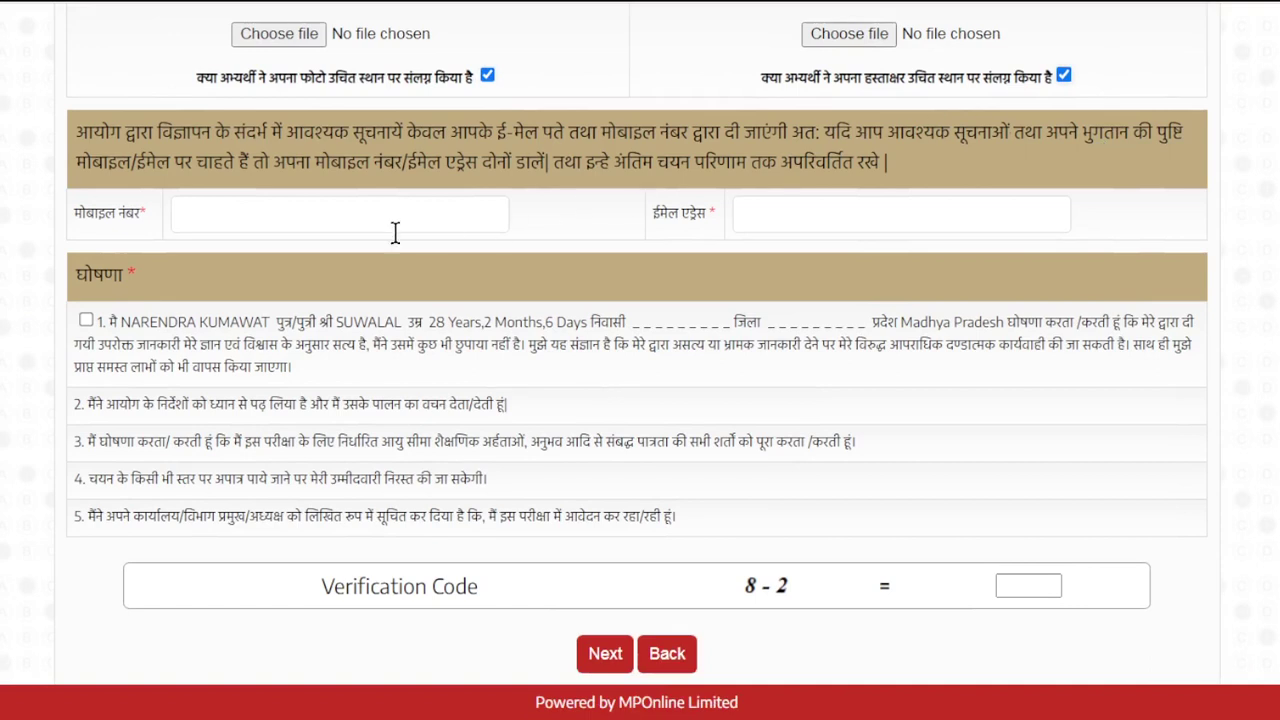
- Accept the घोषणा declaration and submit the form page with the answer to the verification code
click(138, 232)
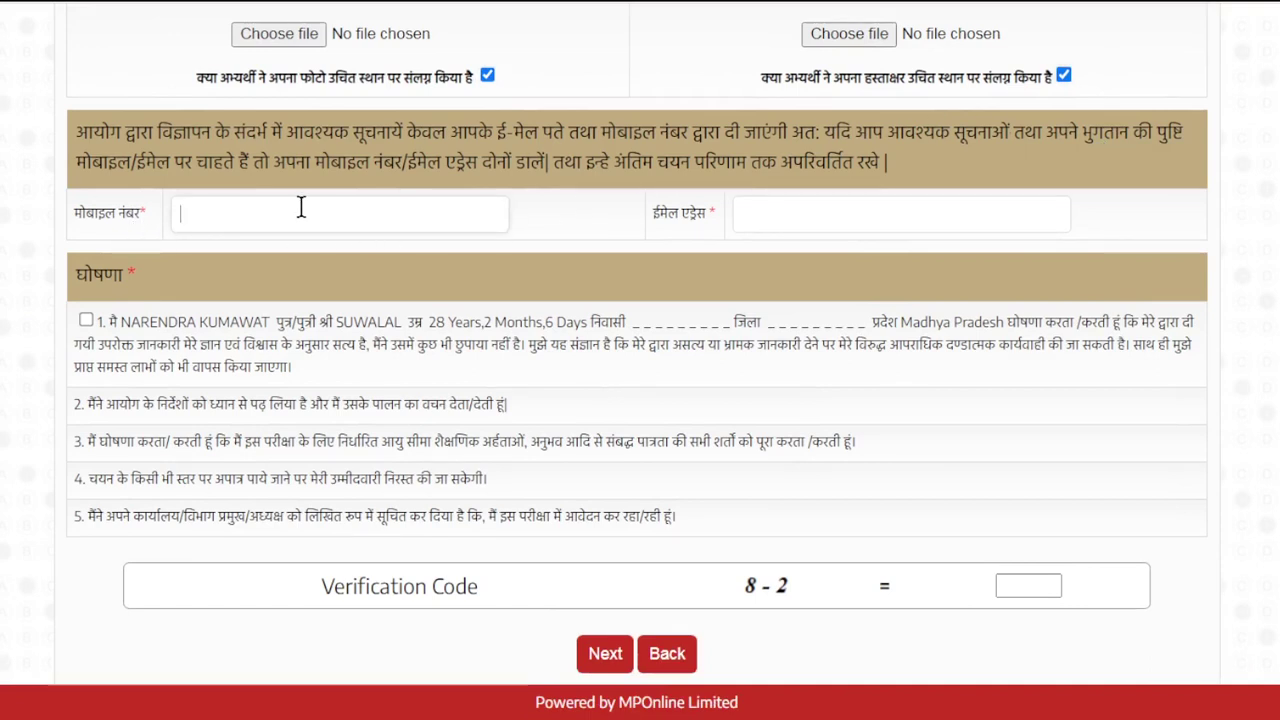
click(770, 223)
click(86, 321)
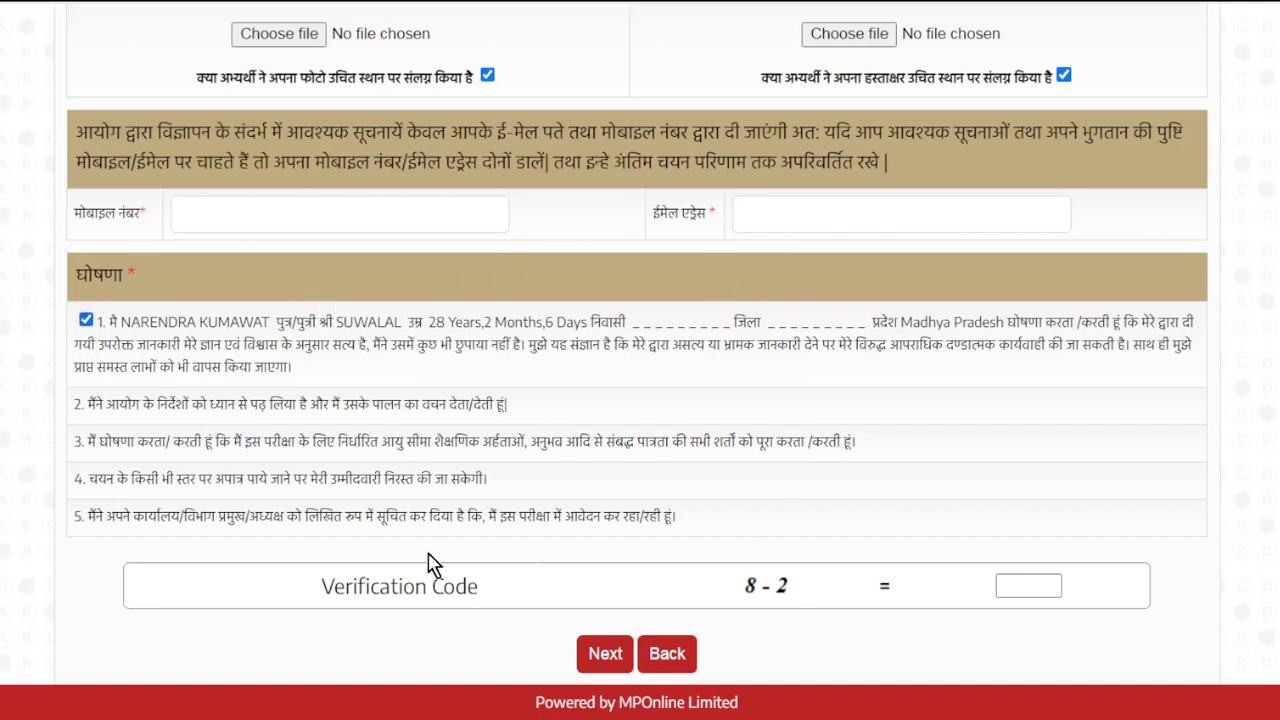
click(1018, 593)
click(607, 656)
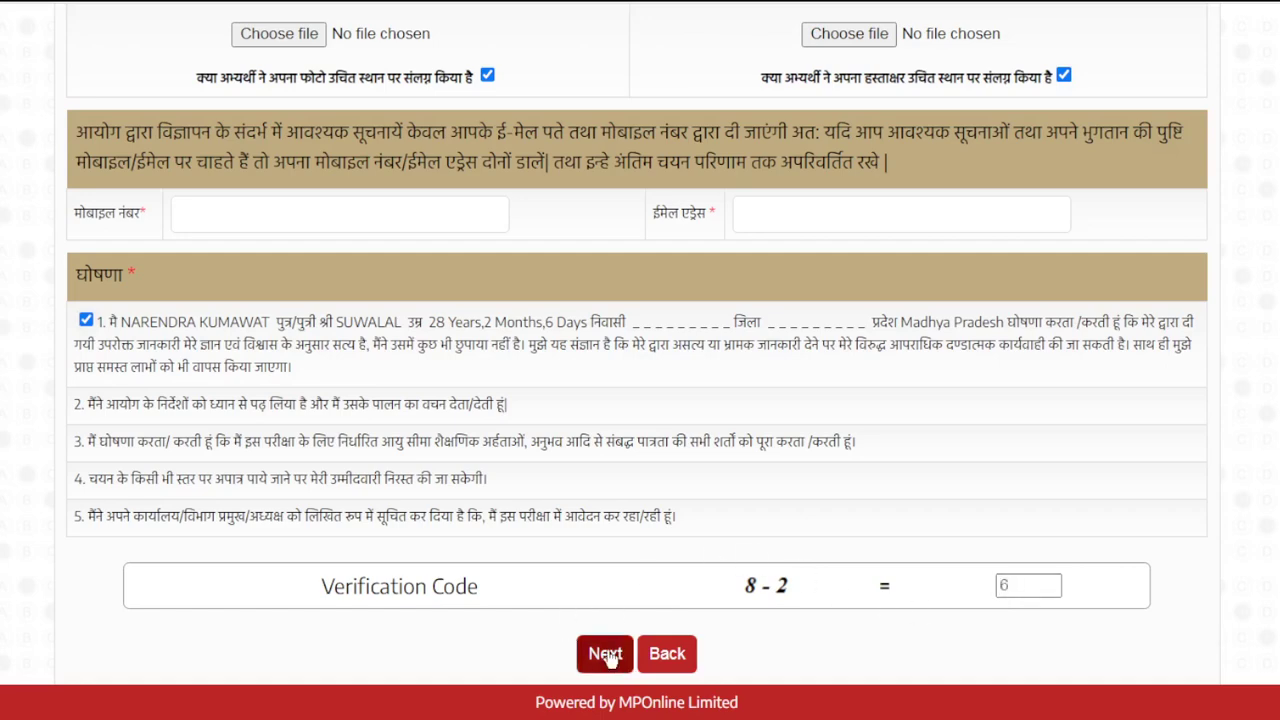